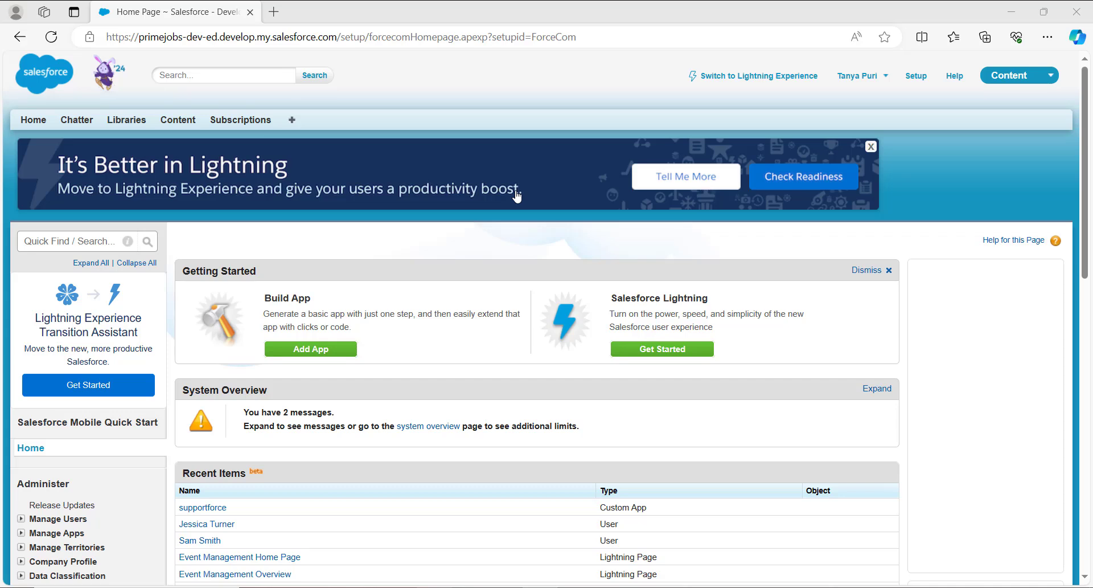
Switch from Salesforce Classic to Lightning Experience
{"action": "left_click", "coordinate": [740, 77]}
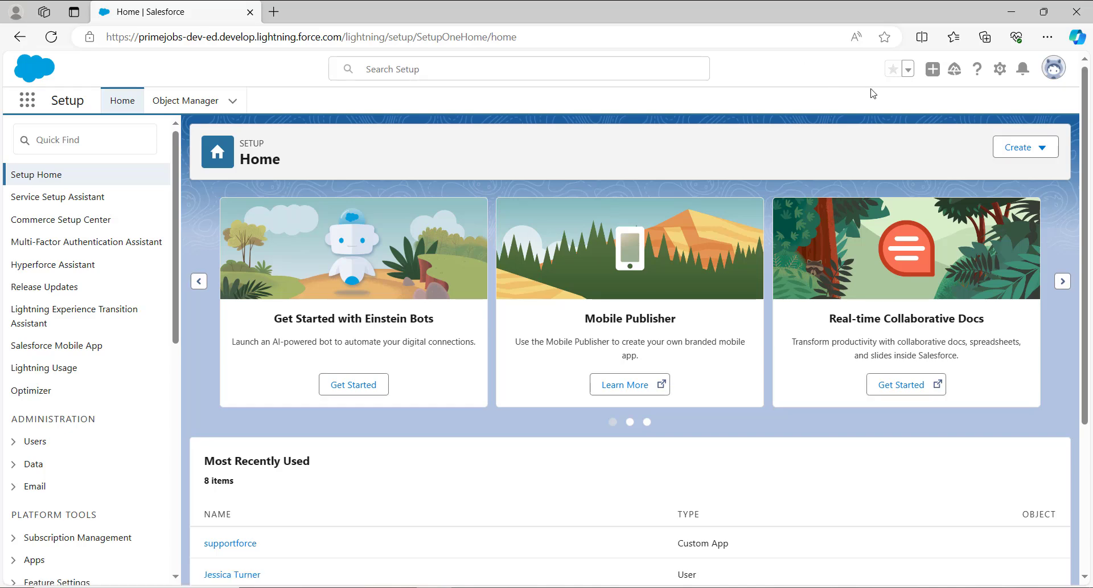
{"action": "left_click", "coordinate": [996, 81]}
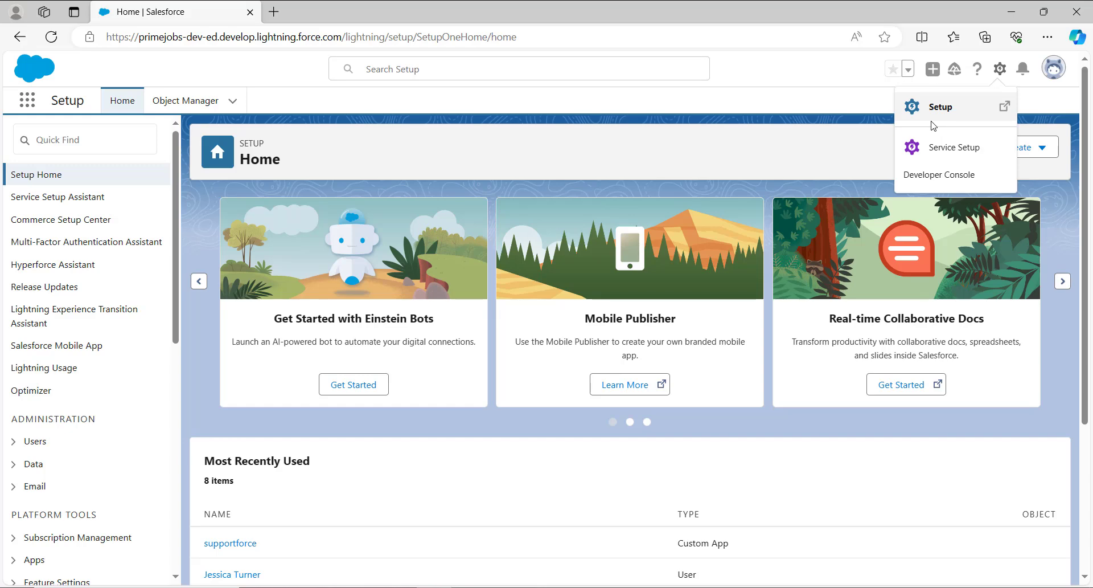
{"action": "left_click", "coordinate": [832, 113]}
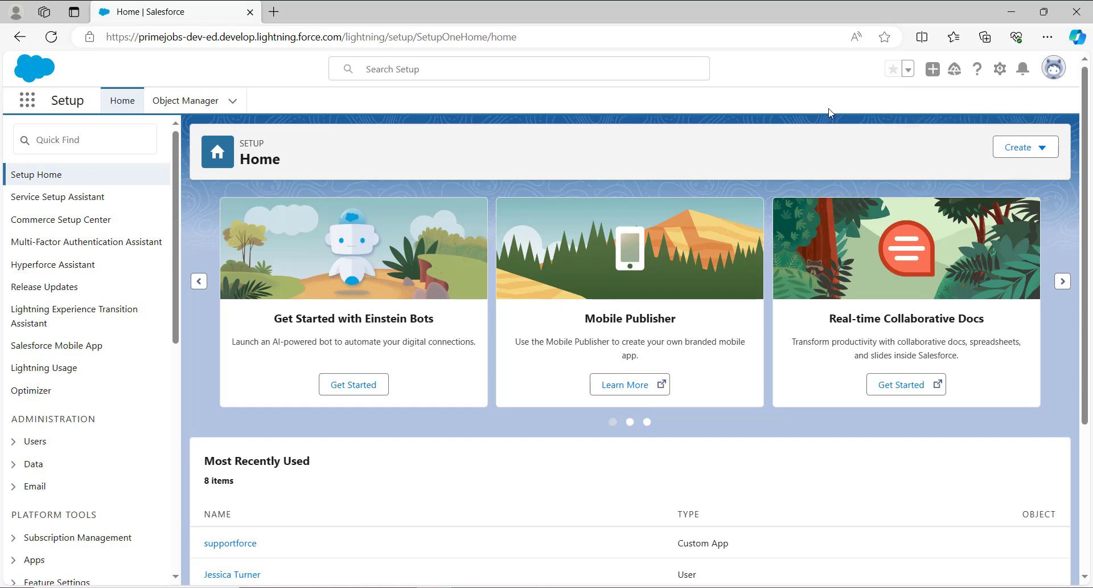
Search Setup for "users" and open the Users page
{"action": "left_click", "coordinate": [147, 141]}
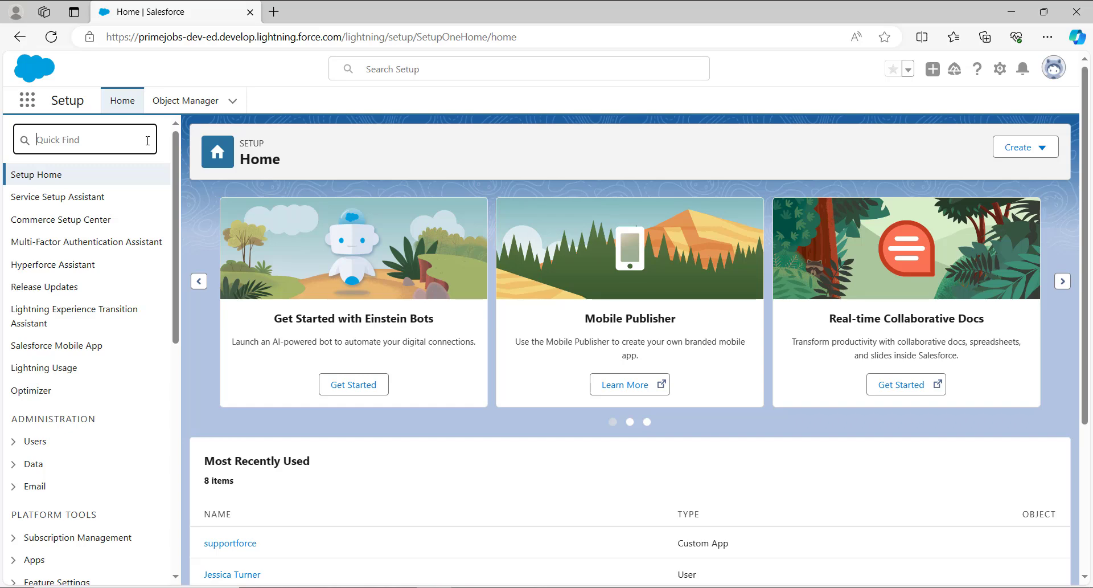
{"action": "type", "text": "users"}
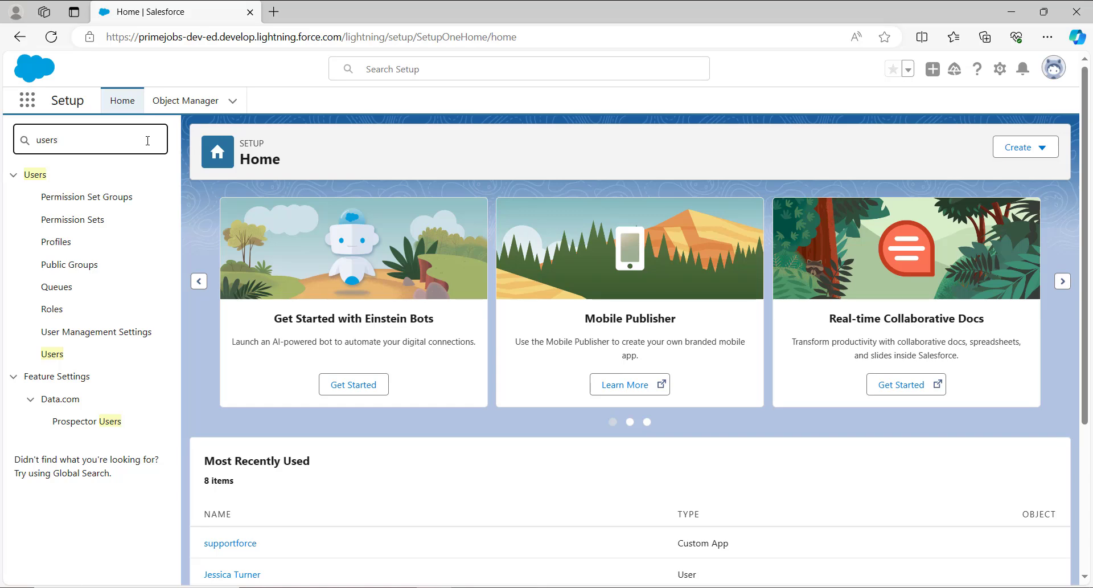
{"action": "left_click", "coordinate": [57, 354]}
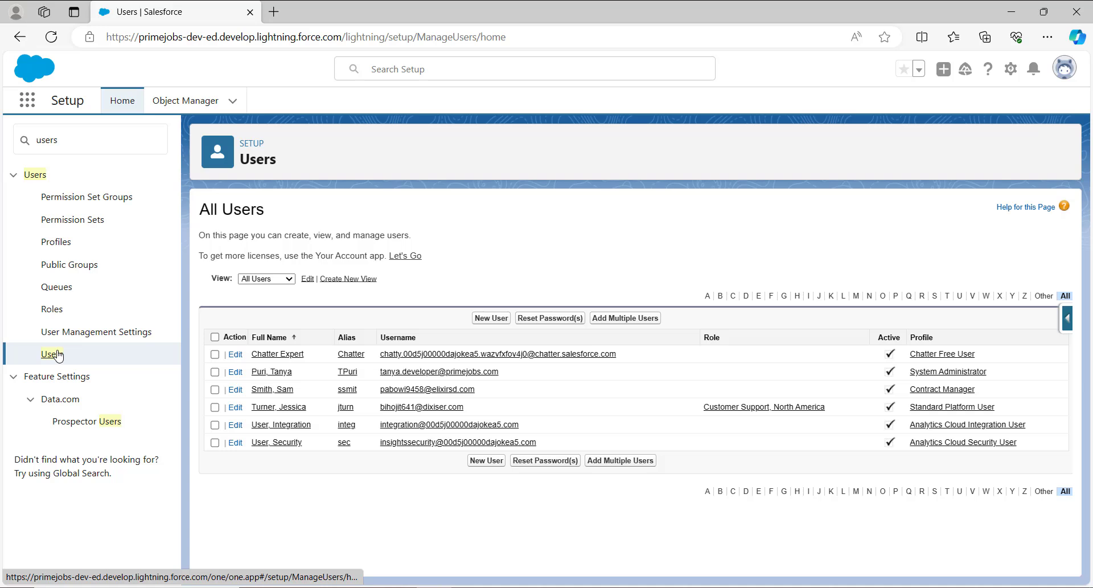
Start adding multiple users and set their user license to Chatter External
{"action": "left_click", "coordinate": [637, 320]}
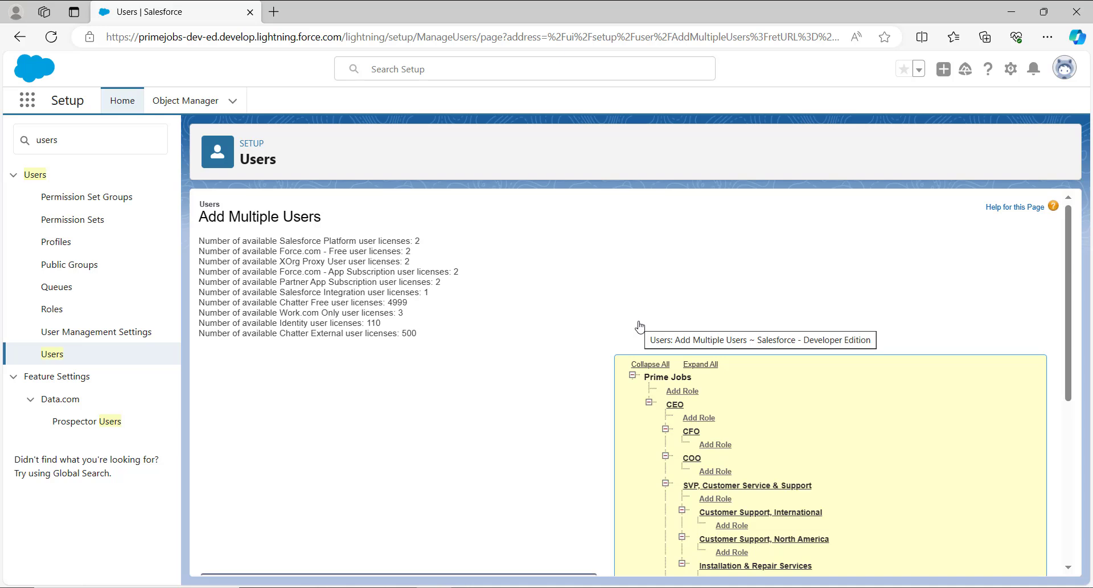
{"action": "scroll", "coordinate": [640, 326], "scroll_direction": "down", "scroll_amount": 4}
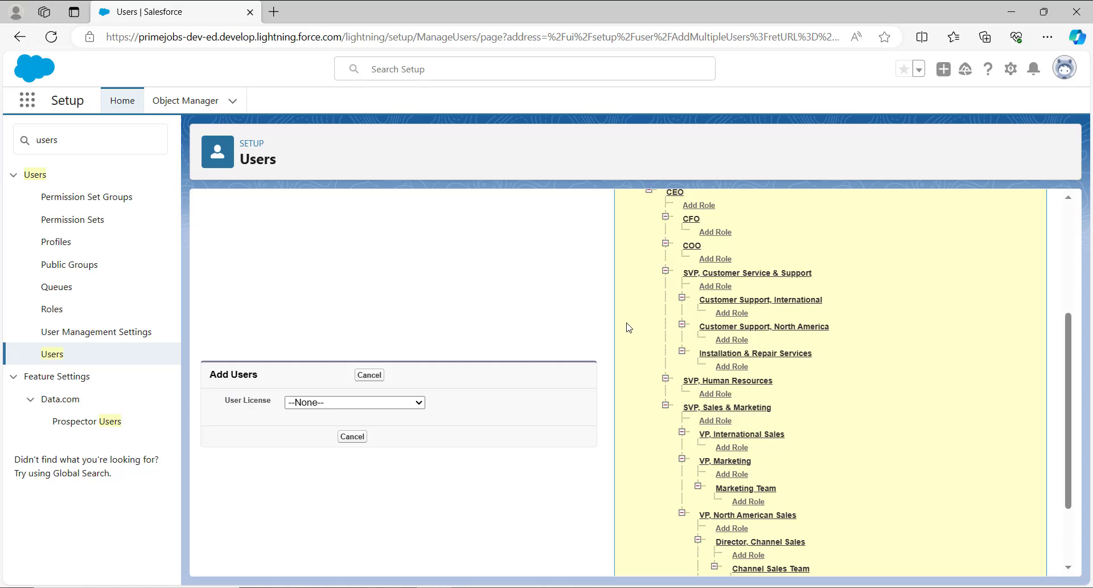
{"action": "left_click", "coordinate": [358, 403]}
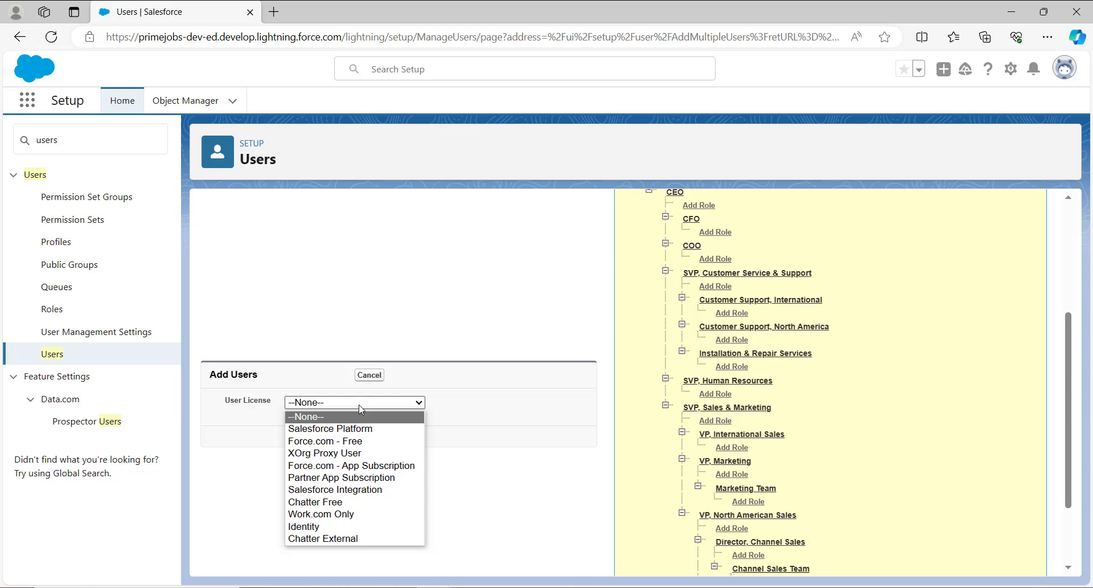
{"action": "left_click", "coordinate": [348, 540]}
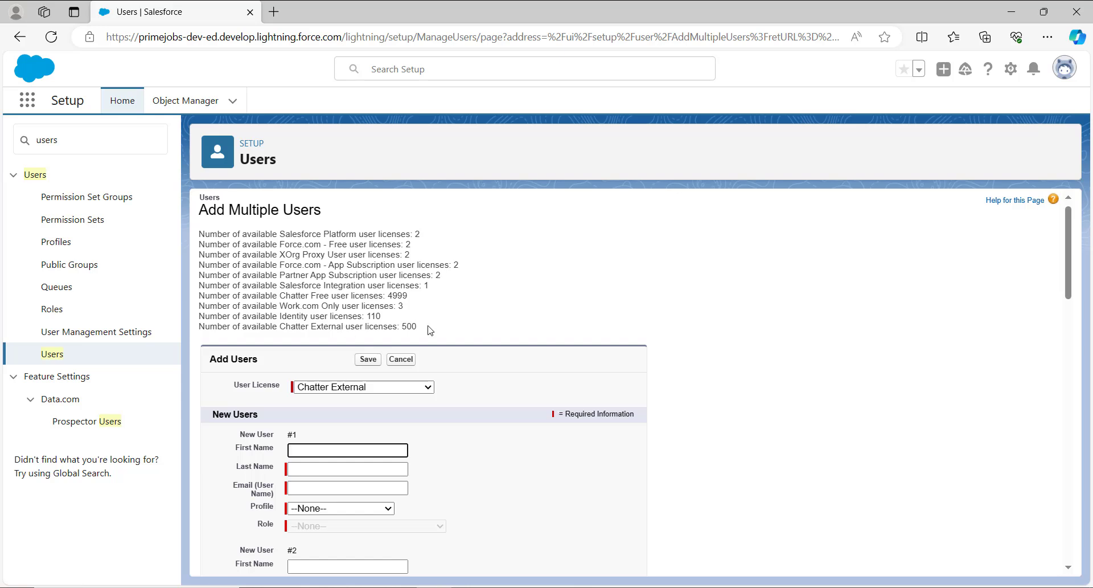
Examine the blank new-user entries from #1 to #10 and the password notification option below them
{"action": "scroll", "coordinate": [430, 331], "scroll_direction": "down", "scroll_amount": 2}
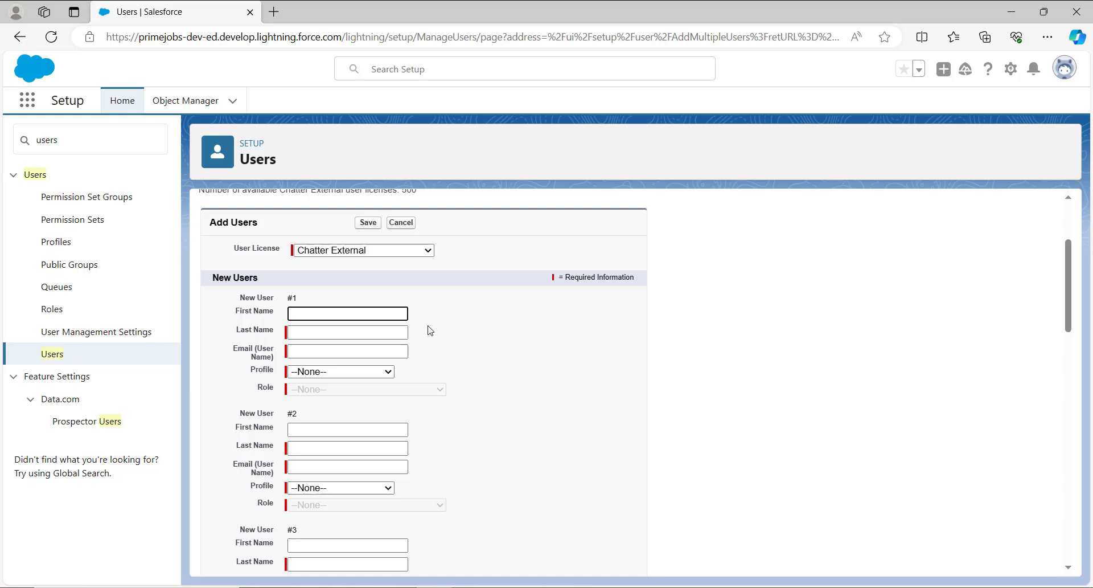
{"action": "scroll", "coordinate": [429, 330], "scroll_direction": "down", "scroll_amount": 6}
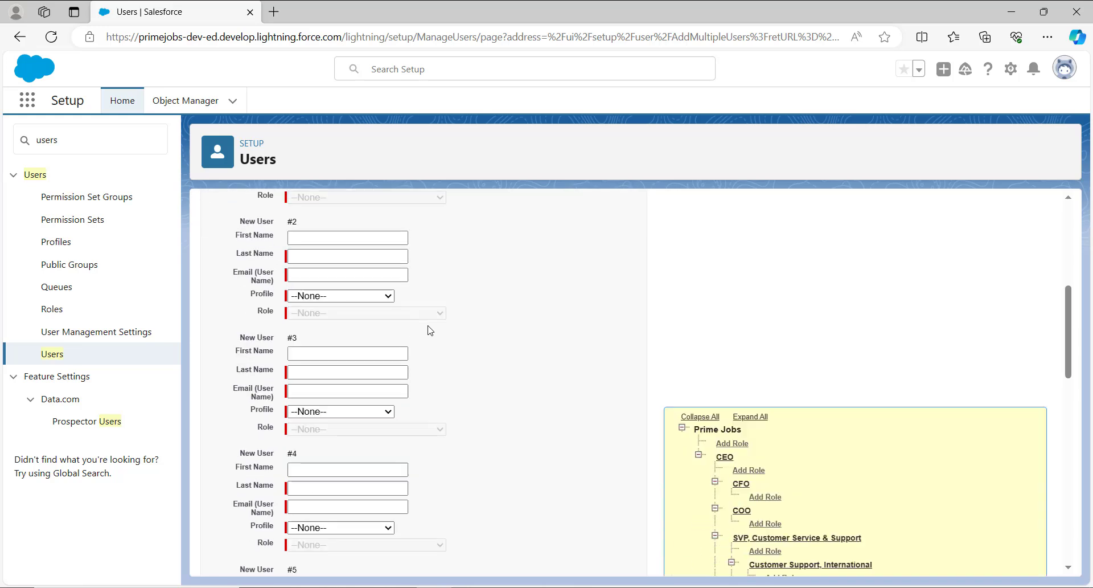
{"action": "scroll", "coordinate": [430, 326], "scroll_direction": "down", "scroll_amount": 8}
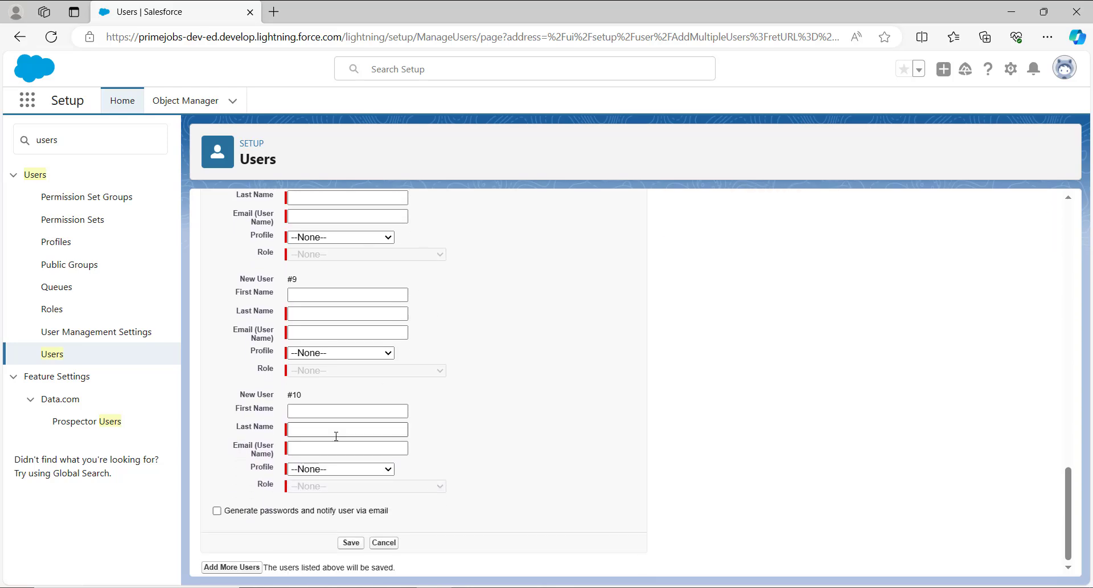
{"action": "scroll", "coordinate": [336, 437], "scroll_direction": "up", "scroll_amount": 14}
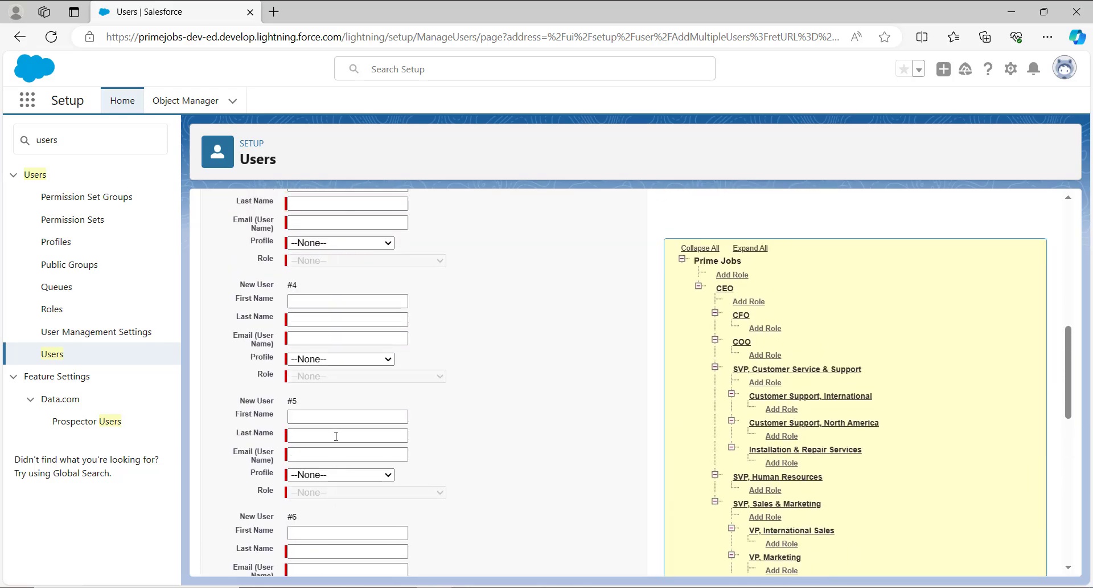
{"action": "scroll", "coordinate": [336, 436], "scroll_direction": "up", "scroll_amount": 2}
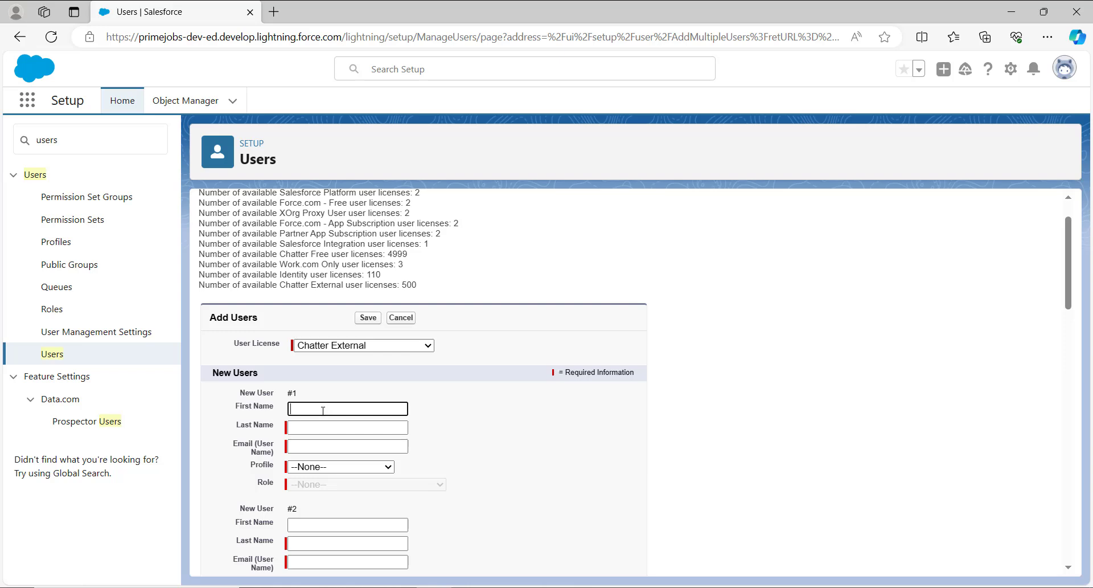
{"action": "left_click", "coordinate": [323, 411]}
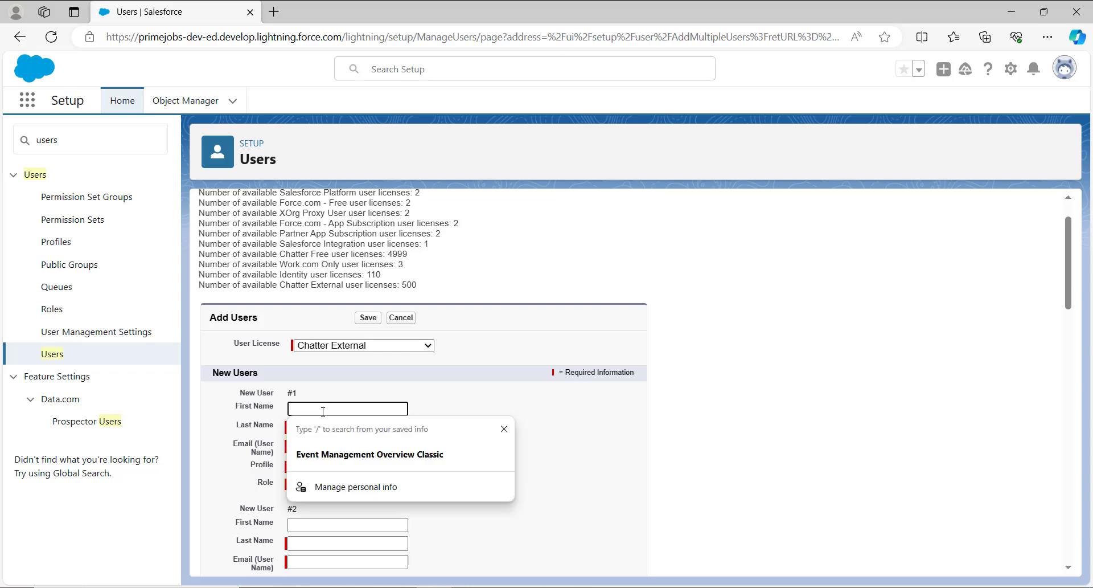
{"action": "left_click", "coordinate": [578, 383]}
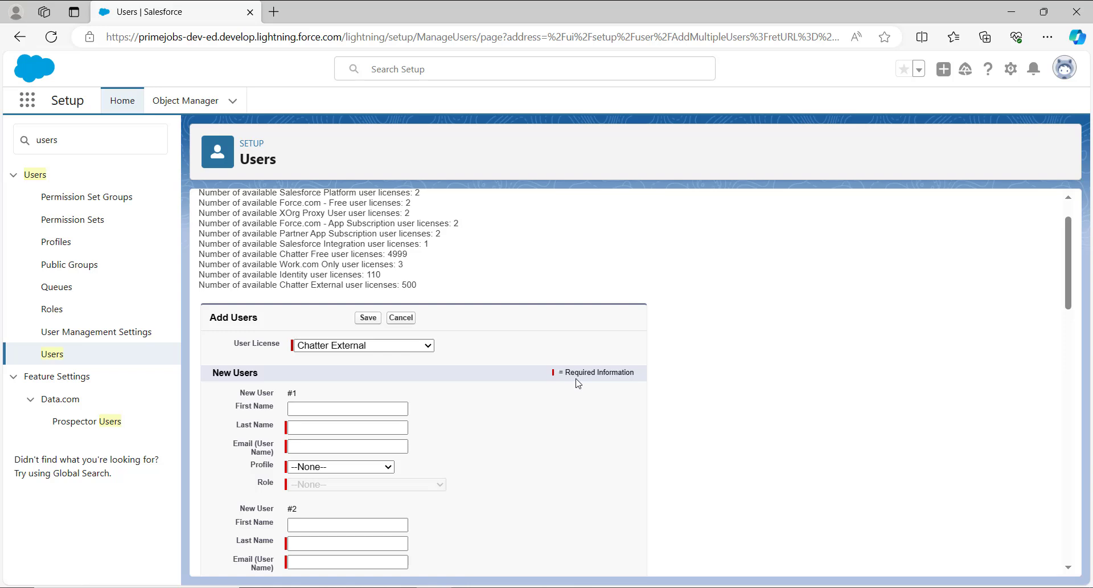
Review the completed entries for new users #1 to #3 and check the profile choices for user #3
{"action": "scroll", "coordinate": [578, 383], "scroll_direction": "down", "scroll_amount": 3}
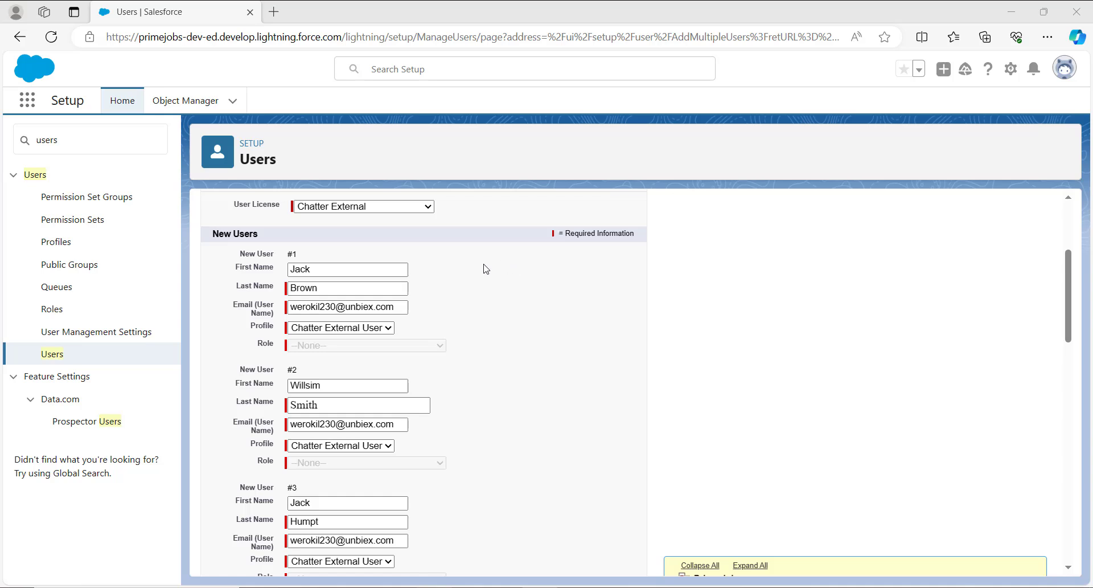
{"action": "scroll", "coordinate": [522, 361], "scroll_direction": "down", "scroll_amount": 1}
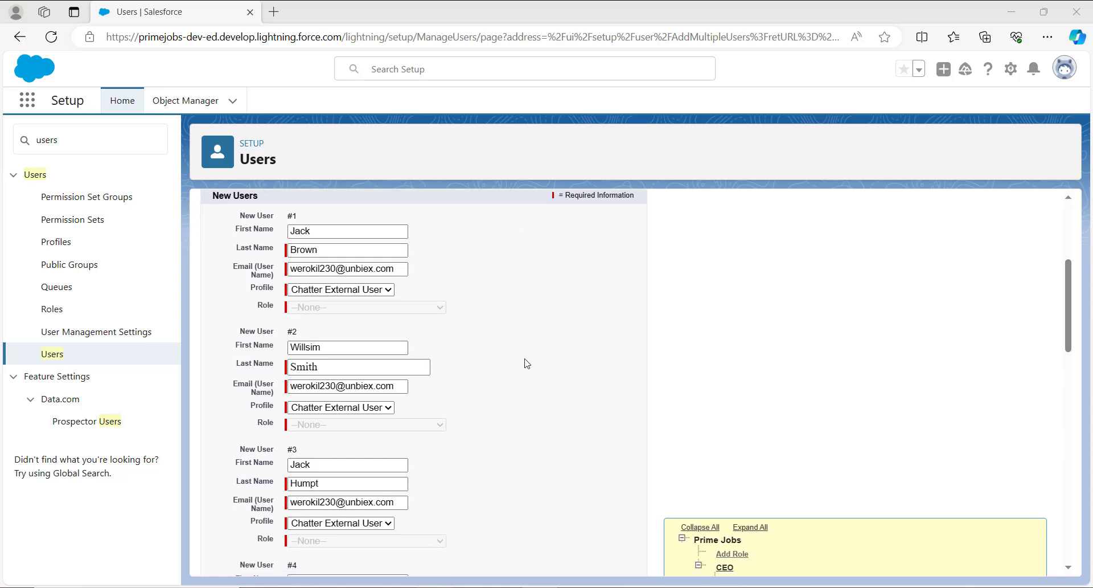
{"action": "scroll", "coordinate": [527, 363], "scroll_direction": "down", "scroll_amount": 1}
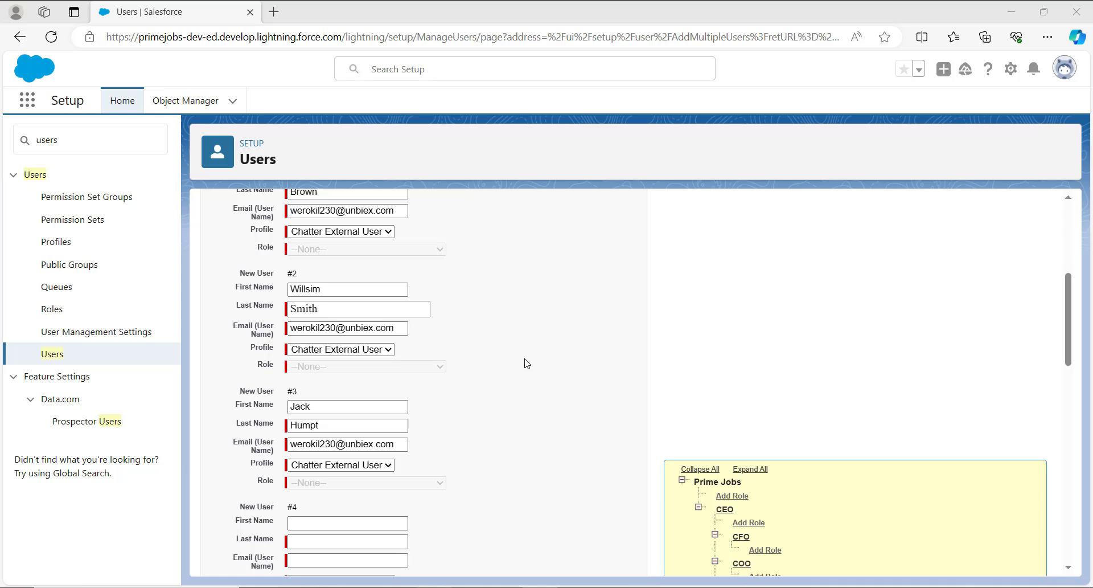
{"action": "left_click", "coordinate": [392, 465]}
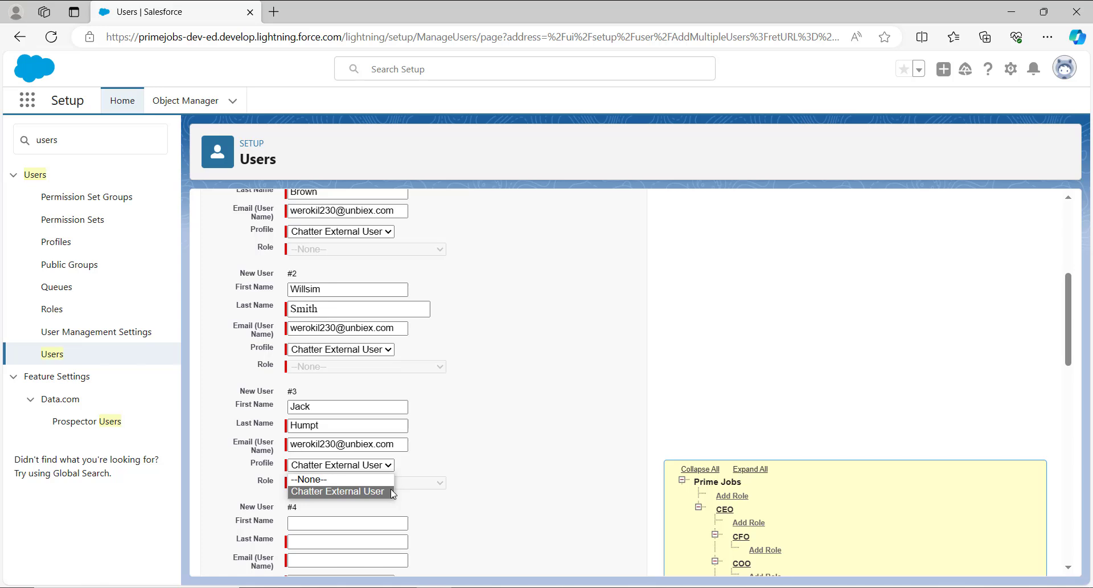
{"action": "left_click", "coordinate": [503, 443]}
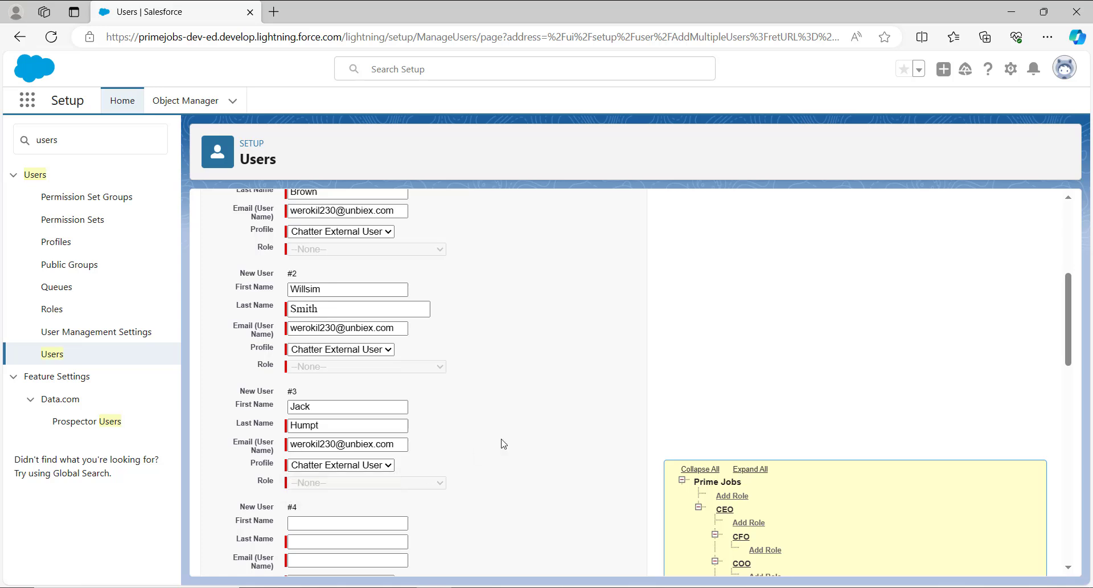
Enable generating passwords and notifying users via email, and try to save the new users
{"action": "scroll", "coordinate": [503, 443], "scroll_direction": "down", "scroll_amount": 5}
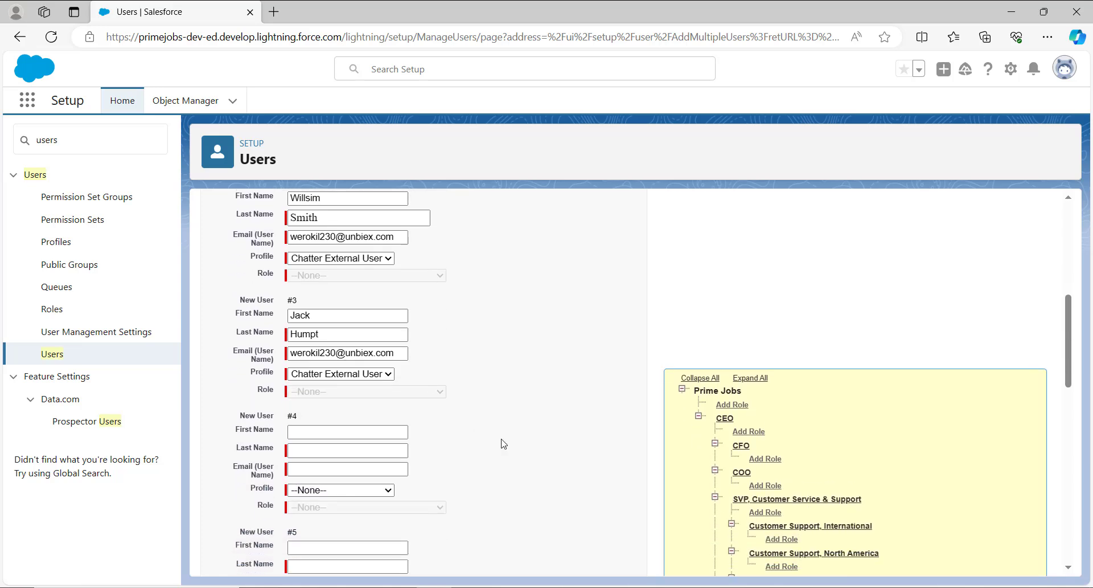
{"action": "scroll", "coordinate": [503, 443], "scroll_direction": "down", "scroll_amount": 9}
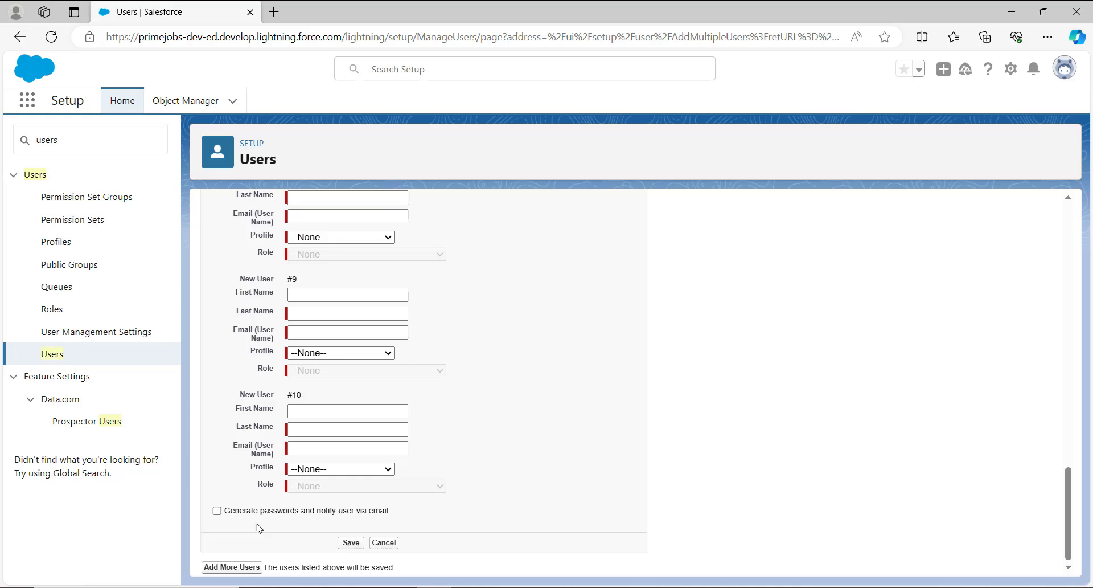
{"action": "left_click", "coordinate": [216, 515]}
{"action": "left_click", "coordinate": [350, 547]}
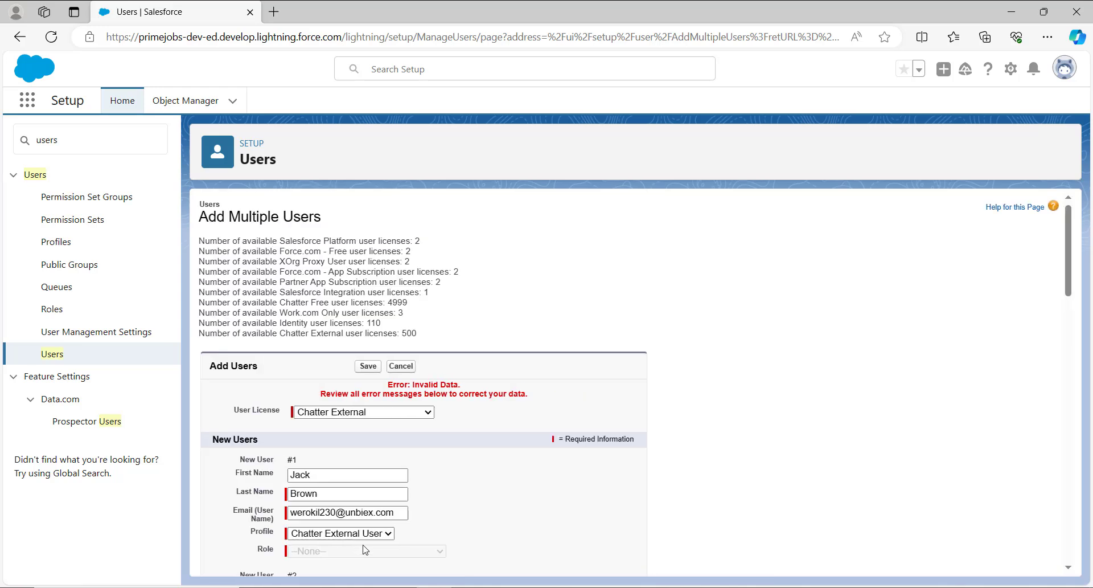
Examine the Add Users form for errors in the new users' entries
{"action": "scroll", "coordinate": [460, 411], "scroll_direction": "down", "scroll_amount": 3}
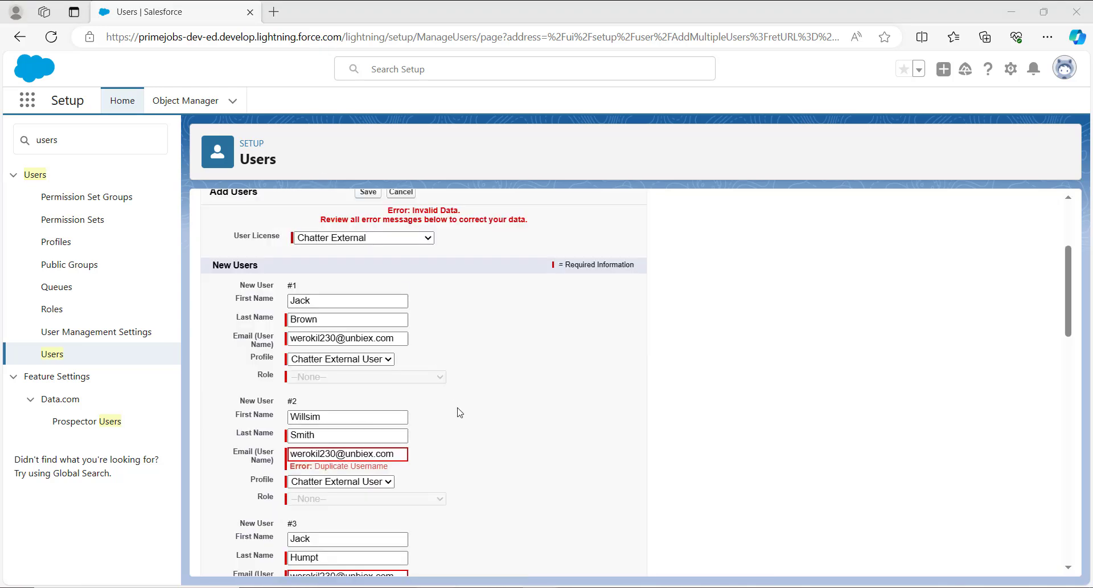
{"action": "scroll", "coordinate": [460, 412], "scroll_direction": "up", "scroll_amount": 2}
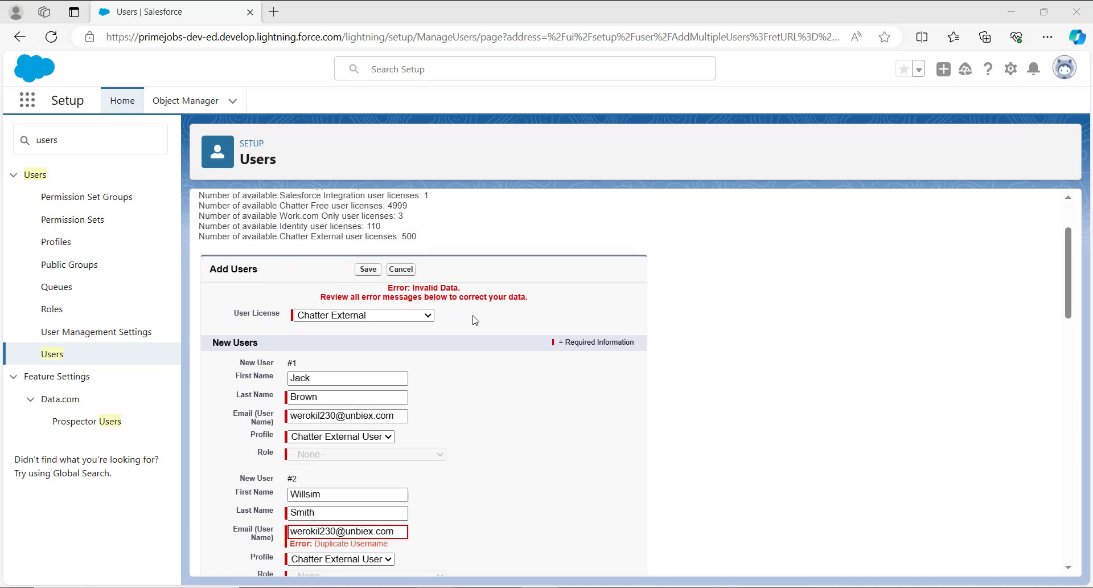
{"action": "scroll", "coordinate": [488, 314], "scroll_direction": "down", "scroll_amount": 3}
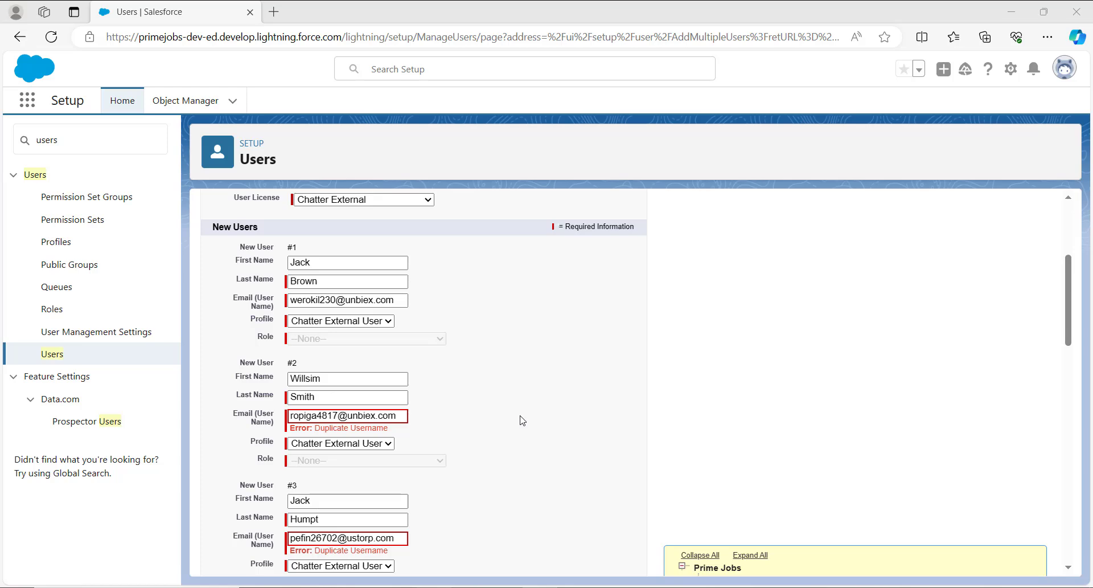
Save the new Chatter External users with their corrected e-mail usernames
{"action": "scroll", "coordinate": [522, 420], "scroll_direction": "down", "scroll_amount": 1}
{"action": "scroll", "coordinate": [523, 421], "scroll_direction": "down", "scroll_amount": 10}
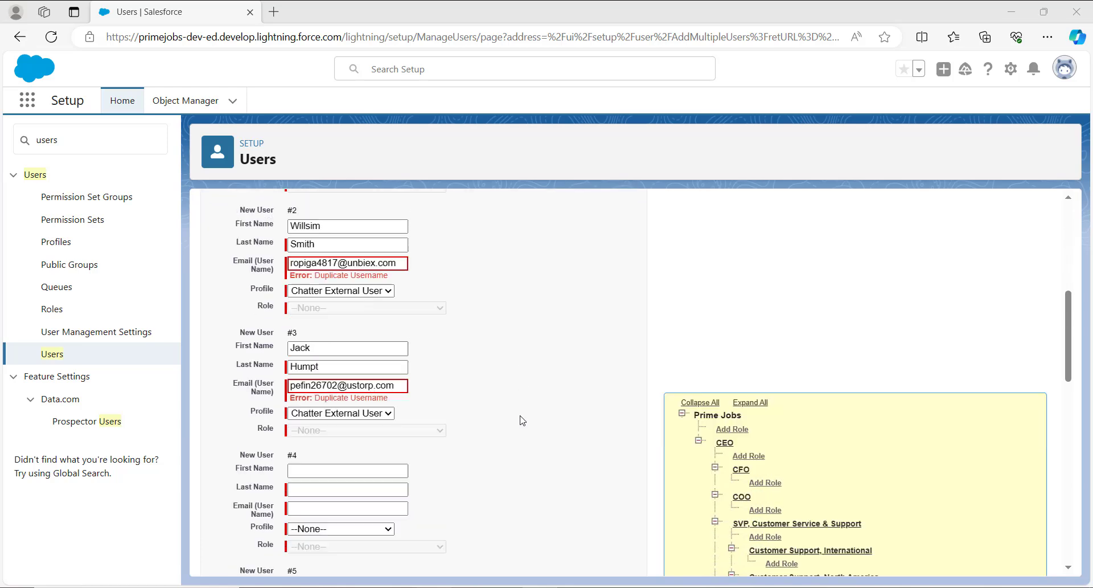
{"action": "scroll", "coordinate": [430, 495], "scroll_direction": "down", "scroll_amount": 5}
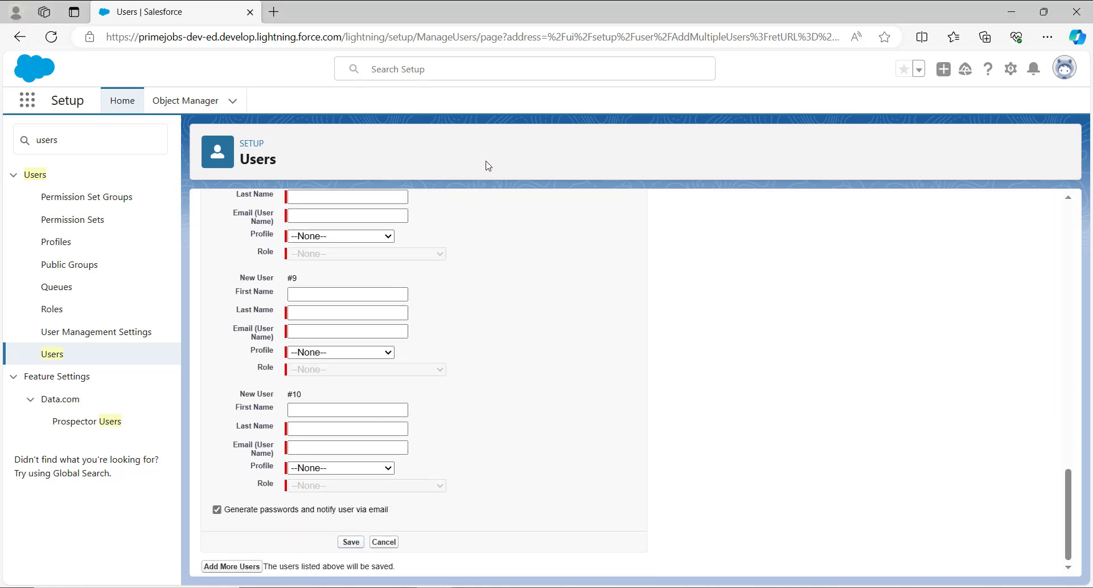
{"action": "left_click", "coordinate": [354, 541]}
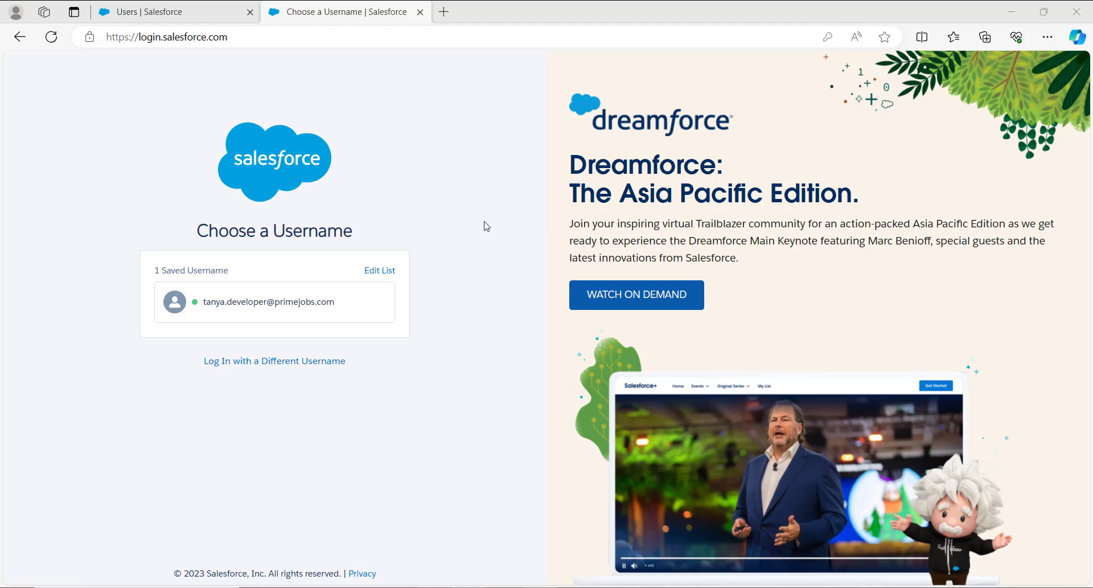
Log in with the saved username and switch to Salesforce Classic
{"action": "left_click", "coordinate": [298, 292]}
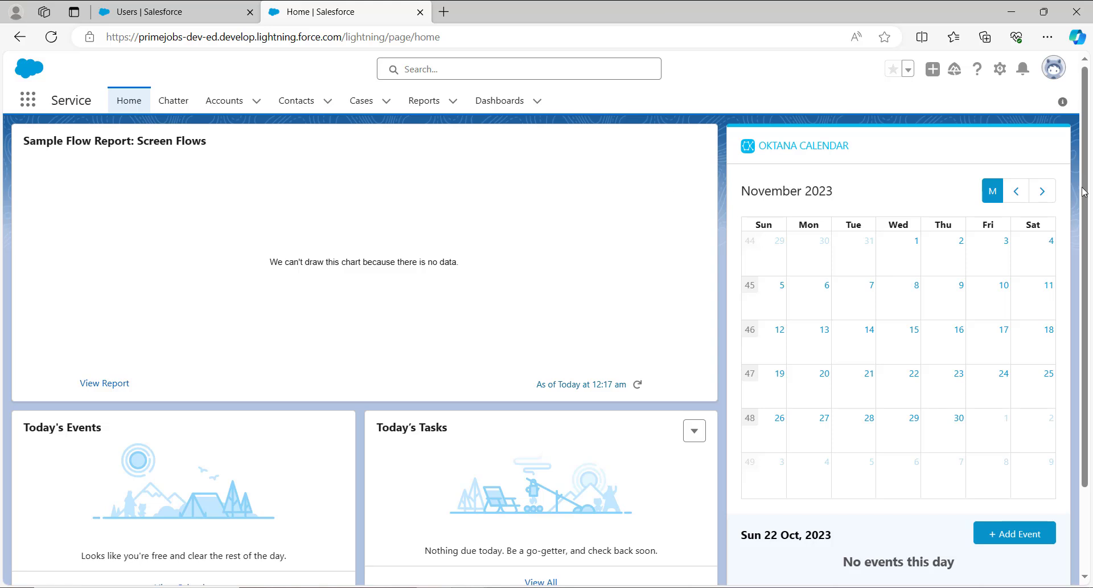
{"action": "left_click", "coordinate": [1056, 80]}
{"action": "left_click", "coordinate": [914, 271]}
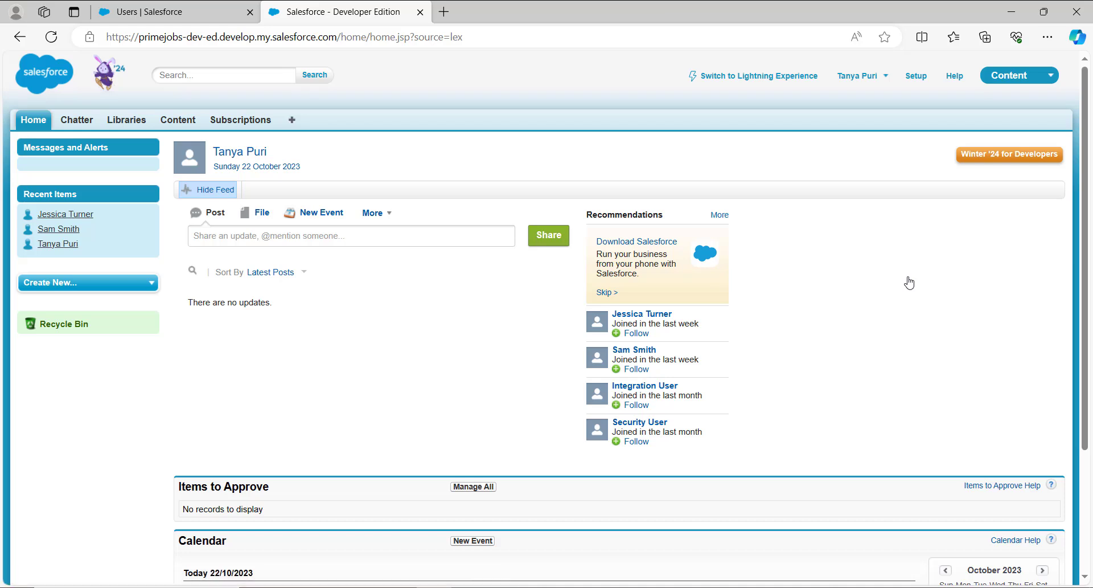
Open the Setup home page in Salesforce Classic and view its administration categories
{"action": "left_click", "coordinate": [916, 79]}
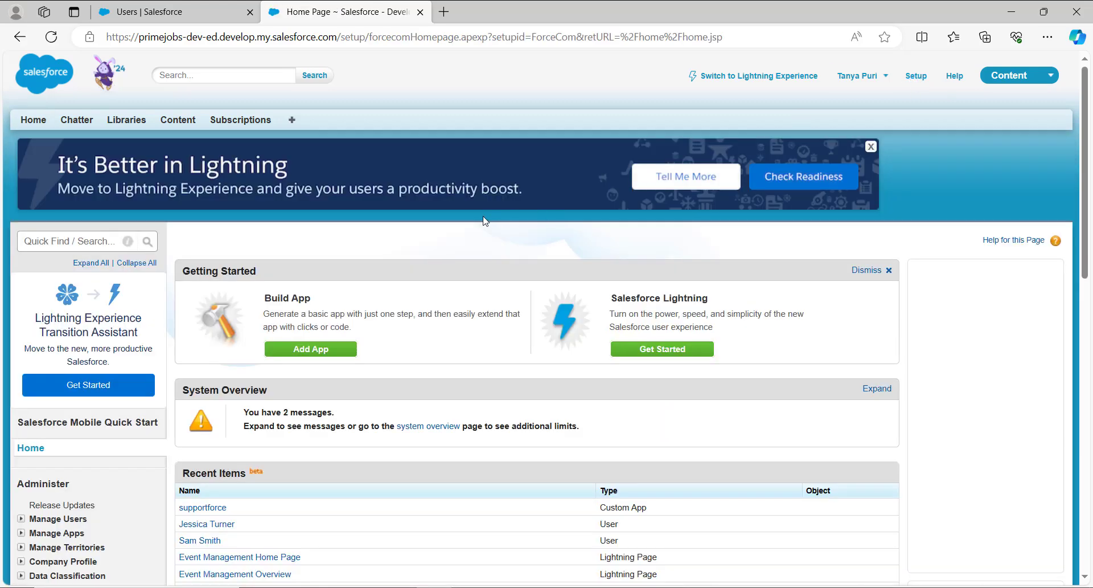
{"action": "scroll", "coordinate": [485, 221], "scroll_direction": "down", "scroll_amount": 1}
{"action": "scroll", "coordinate": [485, 221], "scroll_direction": "down", "scroll_amount": 1}
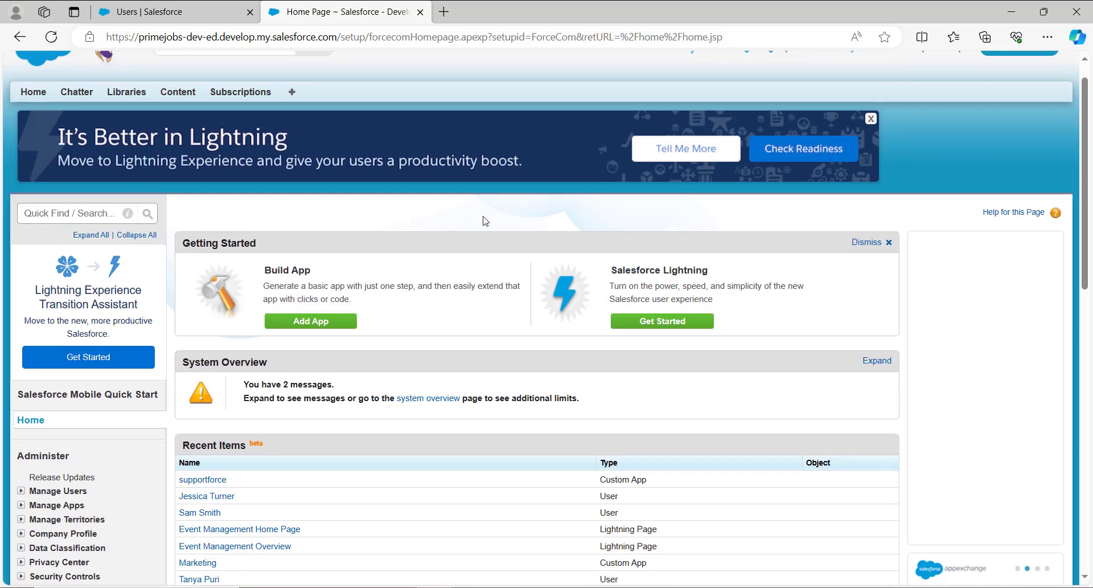
Open the Users list under Manage Users in the Administer section of Setup
{"action": "left_click", "coordinate": [82, 212]}
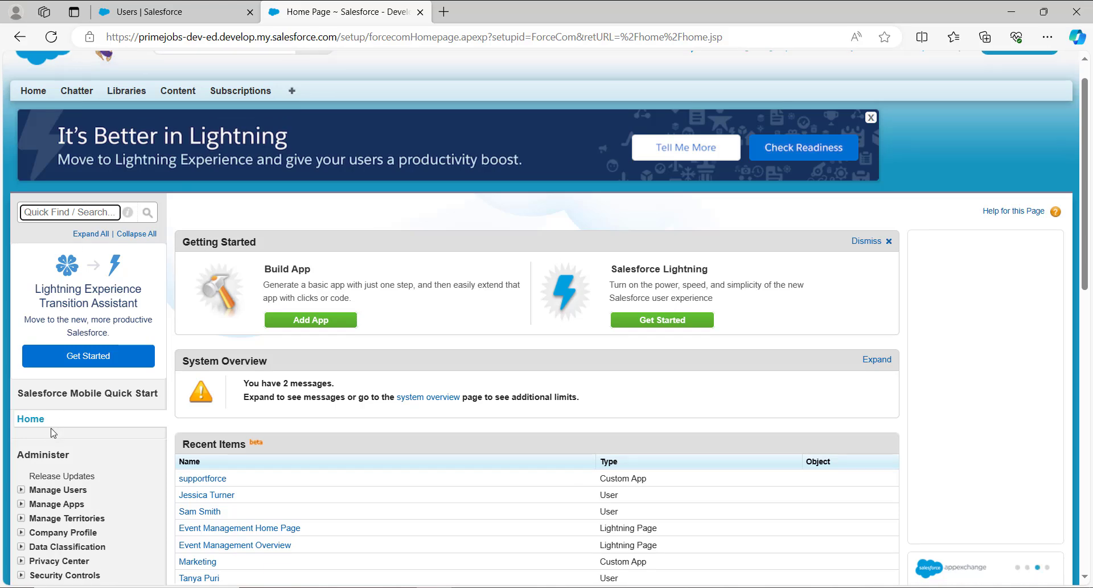
{"action": "scroll", "coordinate": [31, 385], "scroll_direction": "down", "scroll_amount": 2}
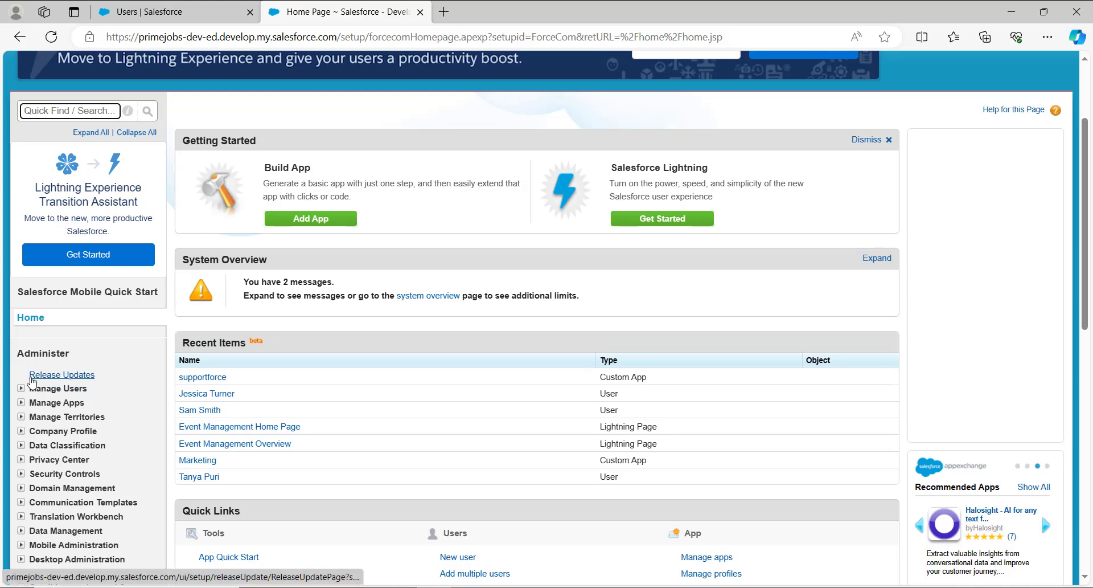
{"action": "left_click", "coordinate": [21, 391]}
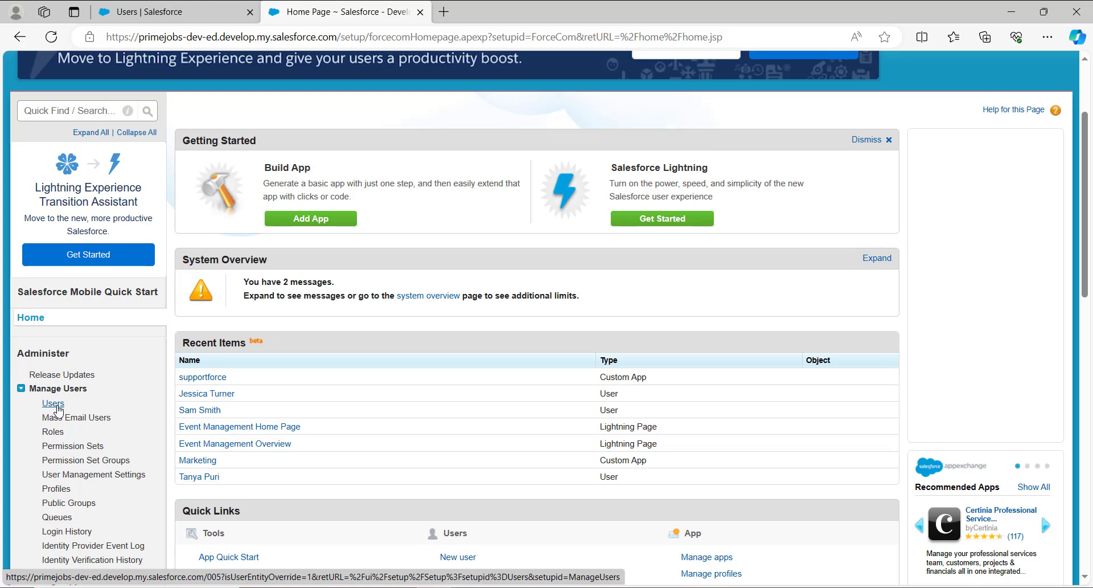
{"action": "left_click", "coordinate": [57, 405]}
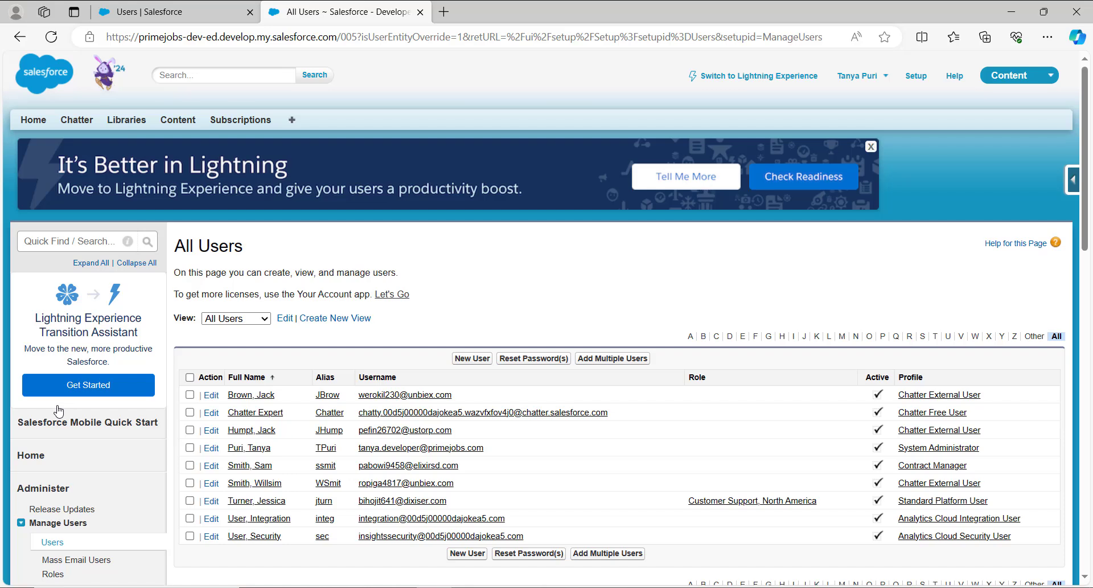
Start adding multiple users and set the user license to Chatter Free
{"action": "left_click", "coordinate": [613, 359]}
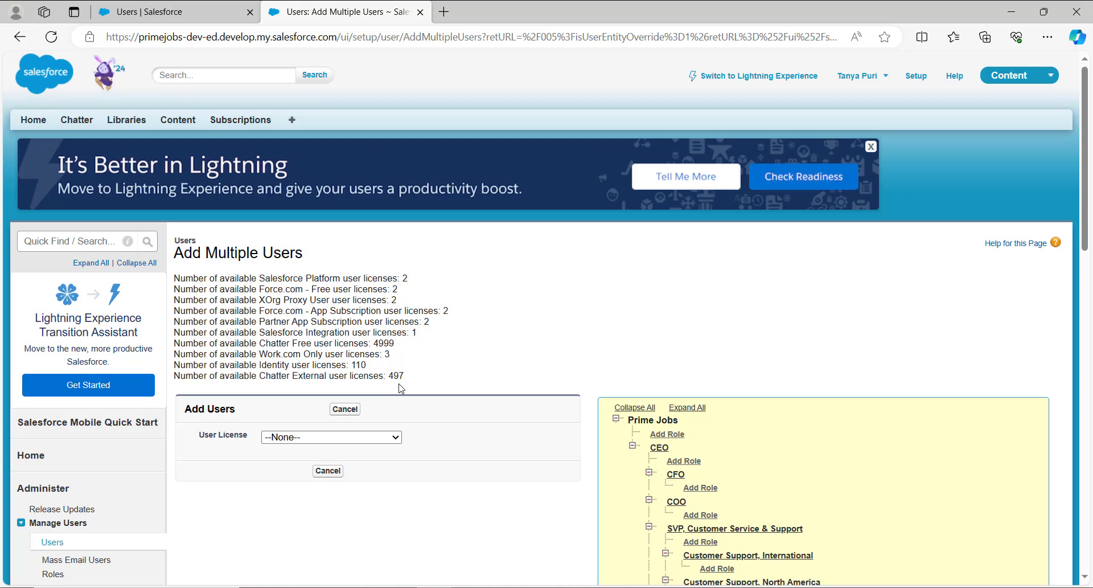
{"action": "left_click", "coordinate": [382, 437]}
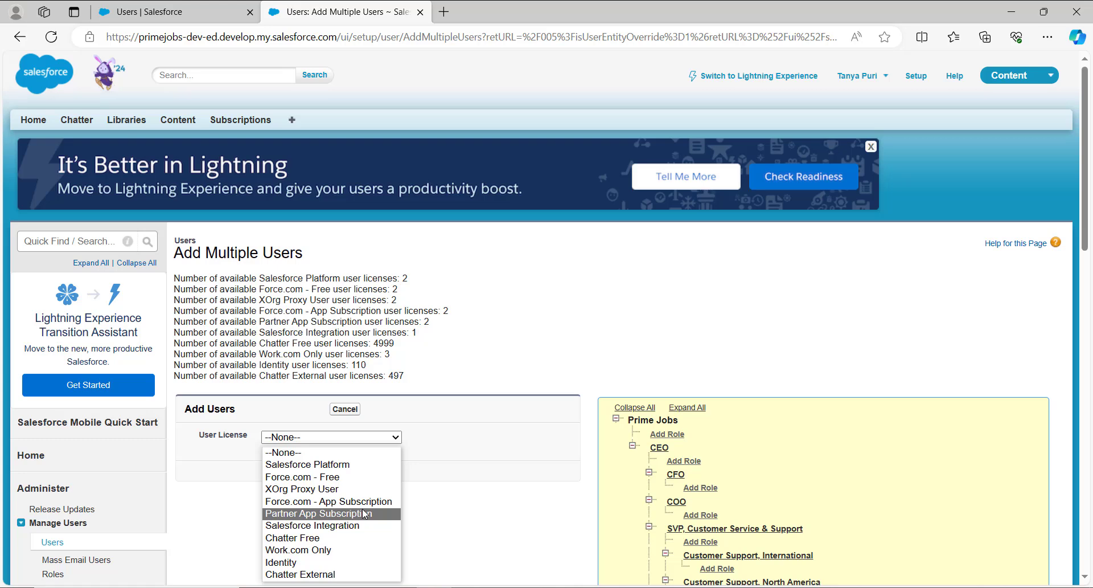
{"action": "left_click", "coordinate": [349, 538]}
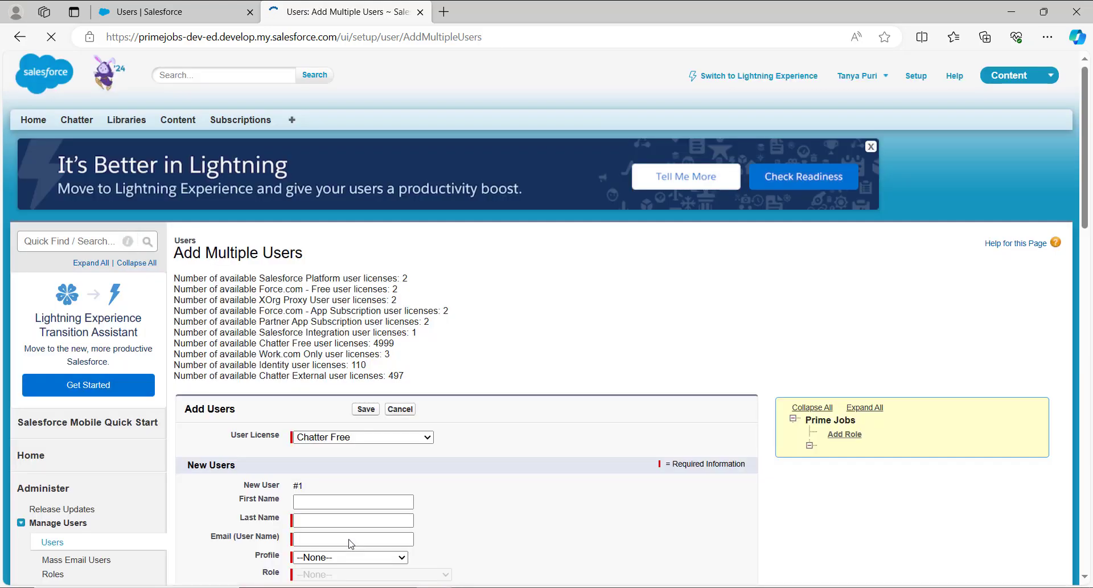
Look through the new-user entries on the Add Users form, including the password notification option and the required fields
{"action": "scroll", "coordinate": [351, 544], "scroll_direction": "down", "scroll_amount": 5}
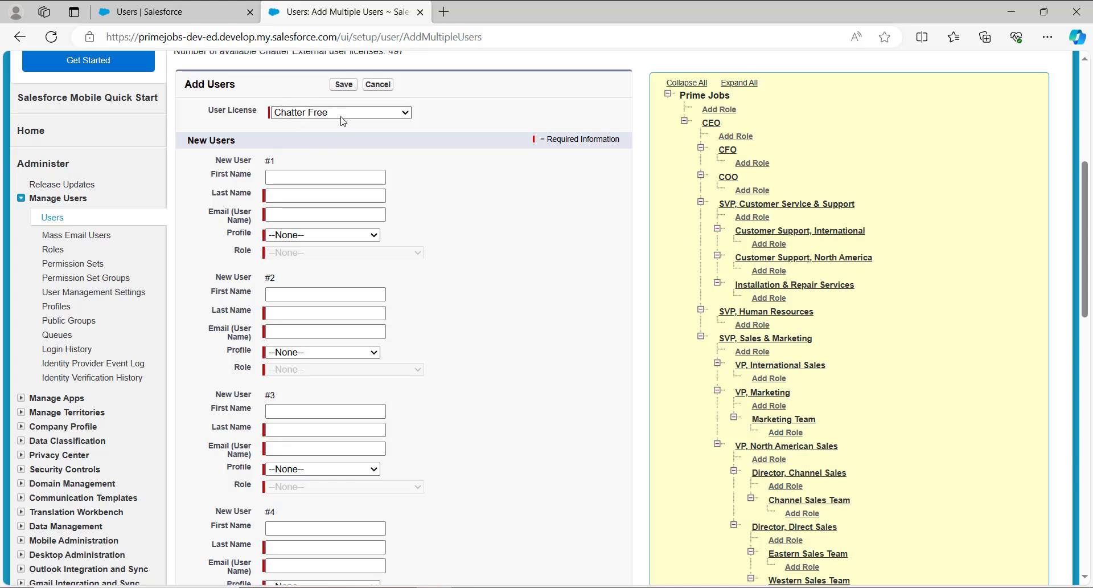
{"action": "scroll", "coordinate": [344, 225], "scroll_direction": "down", "scroll_amount": 5}
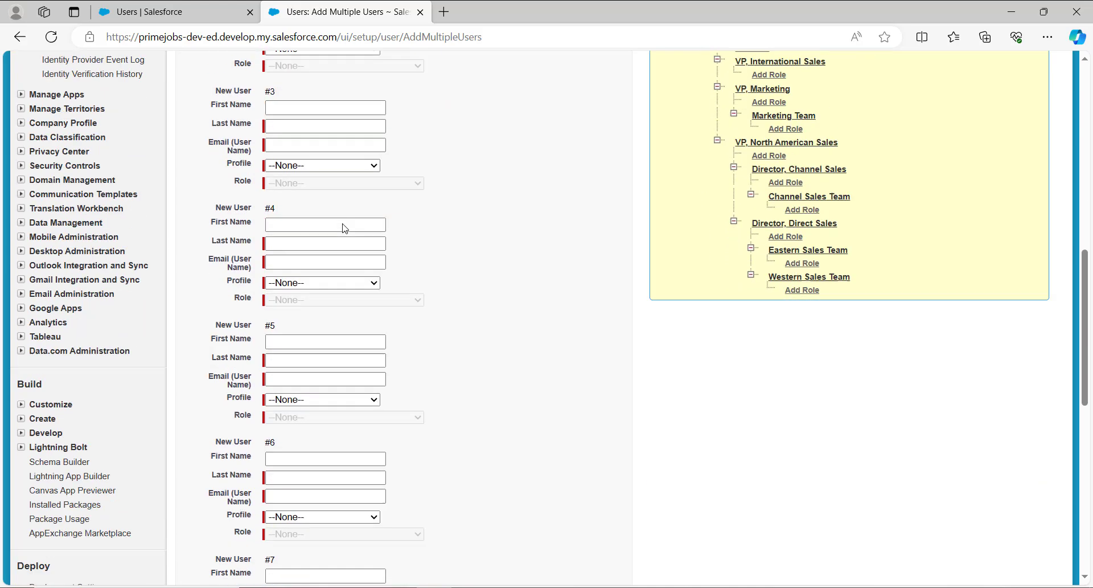
{"action": "scroll", "coordinate": [344, 228], "scroll_direction": "down", "scroll_amount": 10}
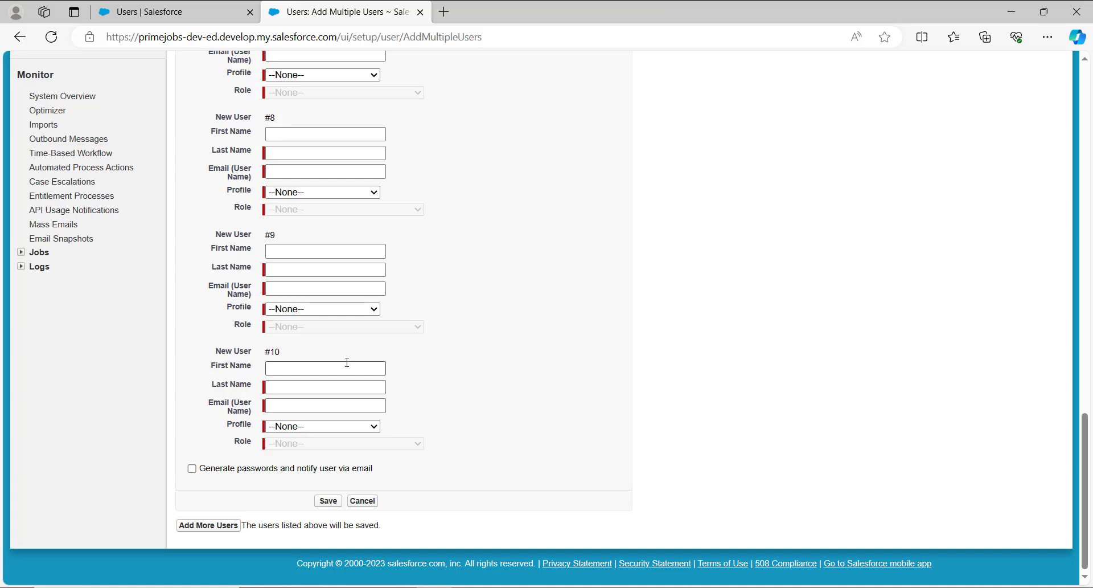
{"action": "scroll", "coordinate": [347, 362], "scroll_direction": "up", "scroll_amount": 14}
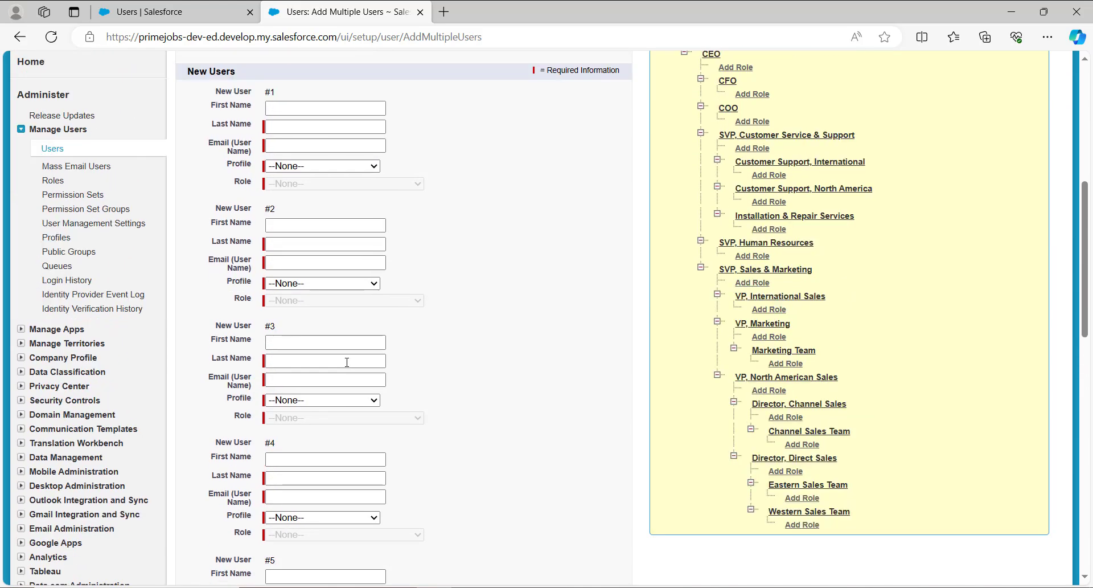
{"action": "scroll", "coordinate": [347, 362], "scroll_direction": "up", "scroll_amount": 1}
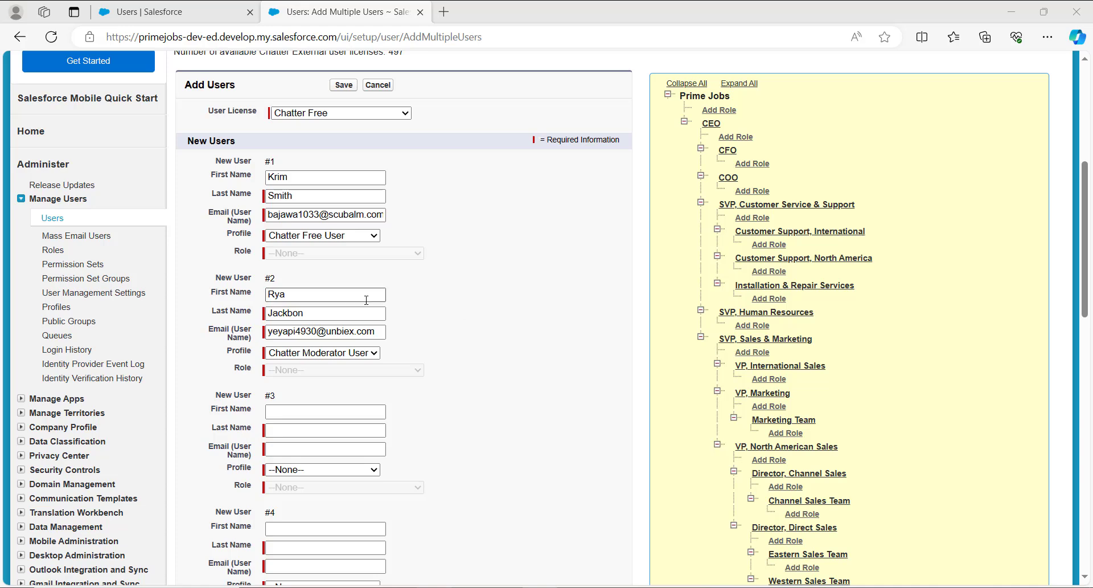
Check the profile choices for new user #1 and save the new Chatter Free users without generating passwords
{"action": "left_click", "coordinate": [374, 235]}
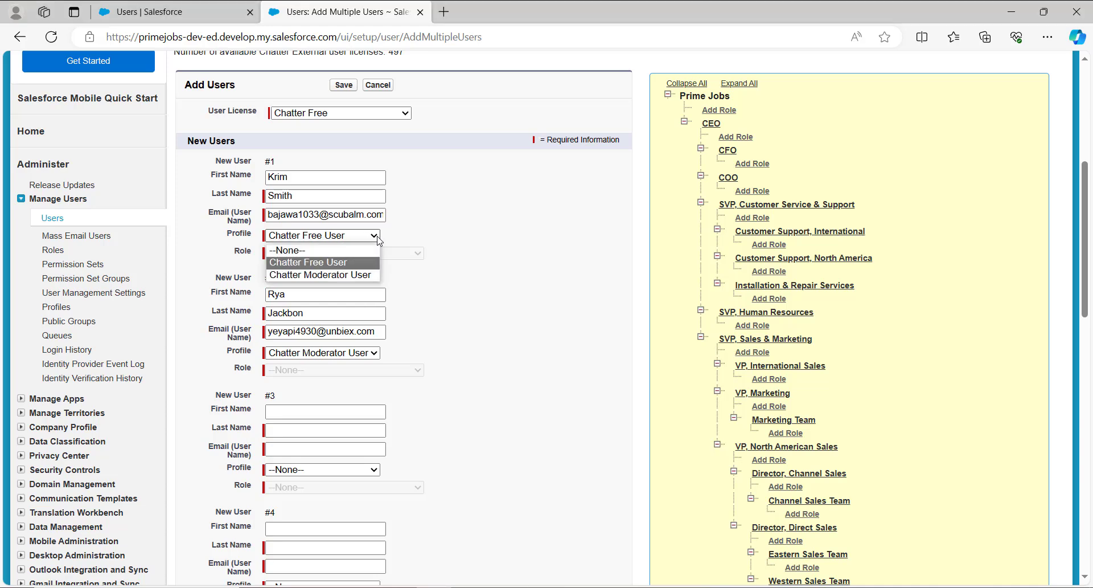
{"action": "left_click", "coordinate": [433, 287]}
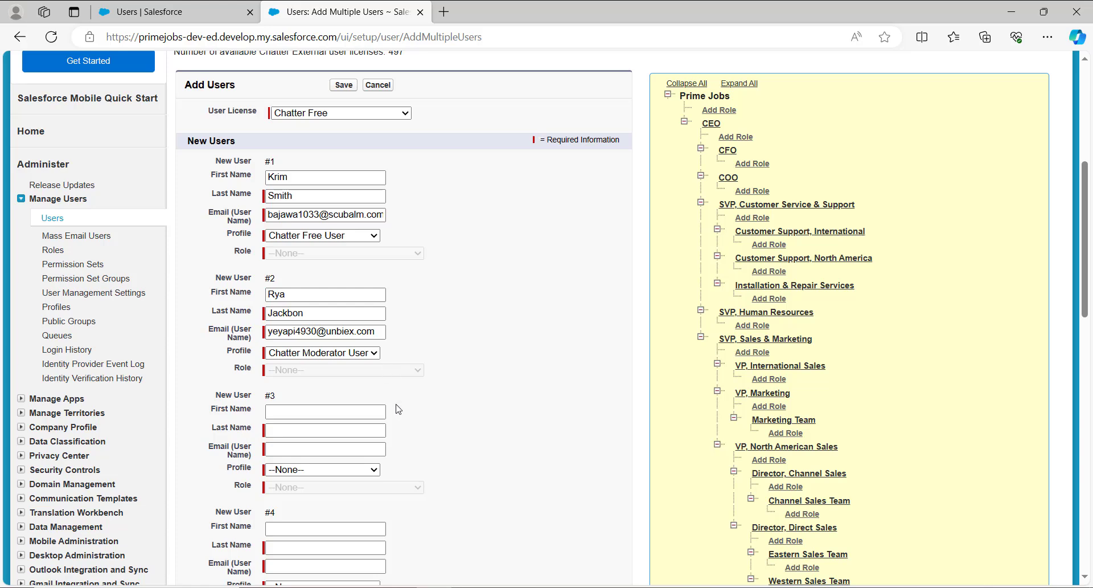
{"action": "scroll", "coordinate": [398, 408], "scroll_direction": "down", "scroll_amount": 9}
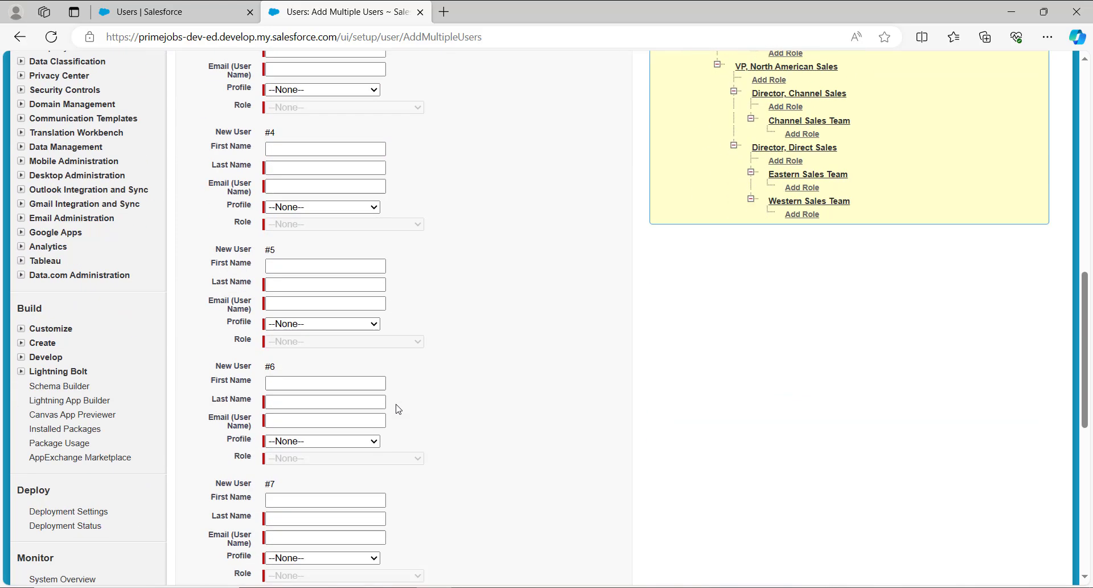
{"action": "scroll", "coordinate": [398, 409], "scroll_direction": "down", "scroll_amount": 6}
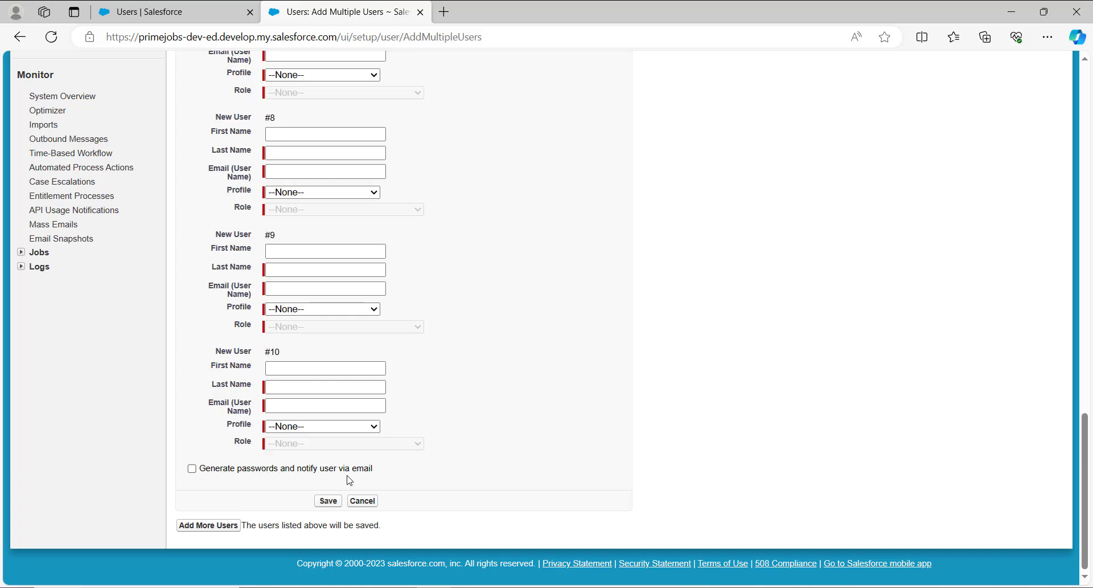
{"action": "left_click", "coordinate": [335, 505]}
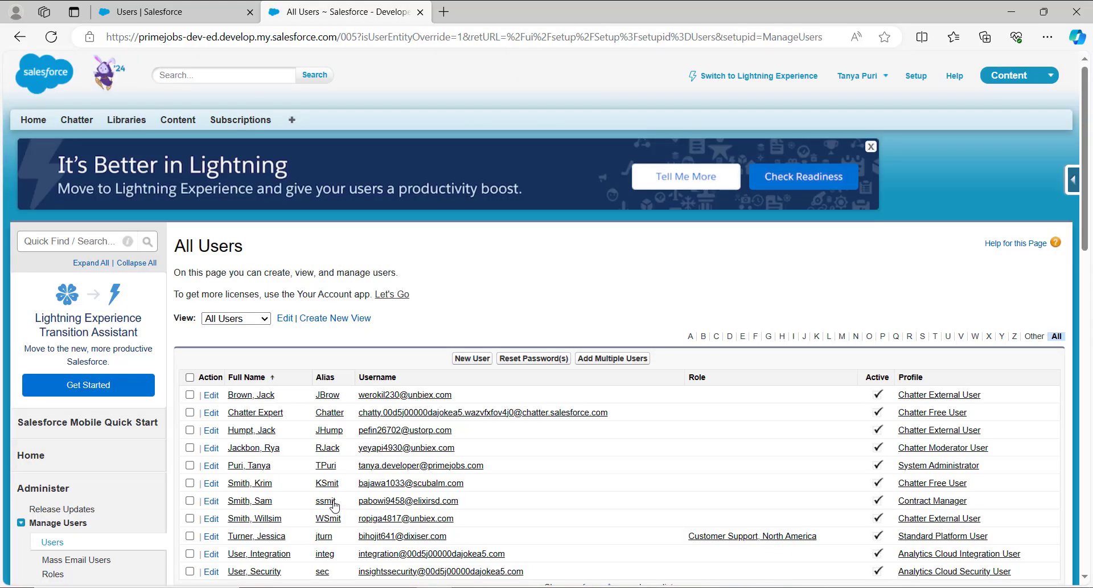
Switch to the Temp Mail inbox, open the "Welcome to Salesforce: Verify your account" e-mail and read through its login details
{"action": "scroll", "coordinate": [335, 505], "scroll_direction": "down", "scroll_amount": 3}
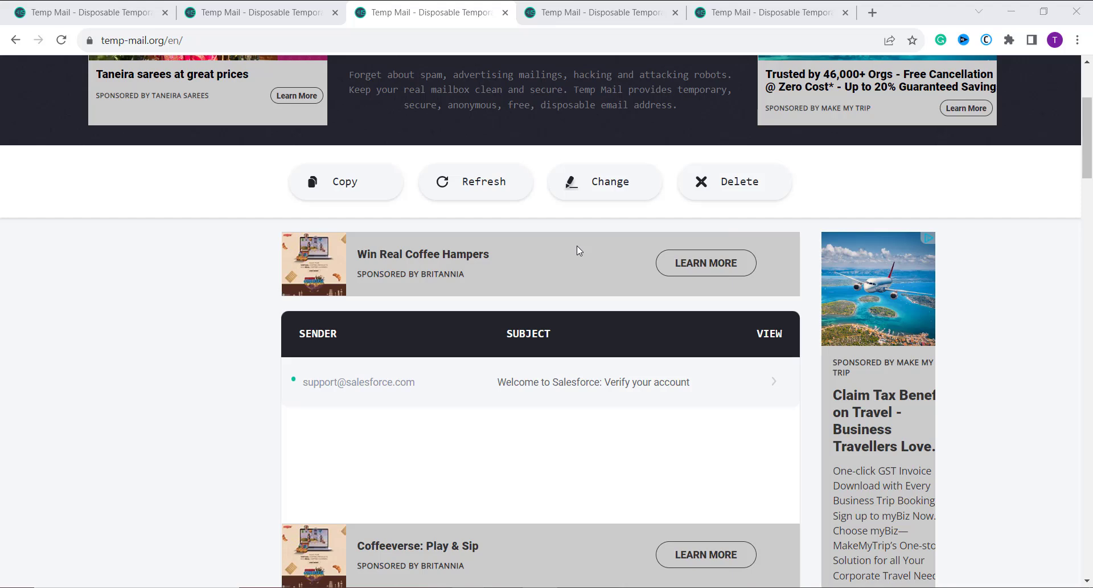
{"action": "left_click", "coordinate": [569, 390]}
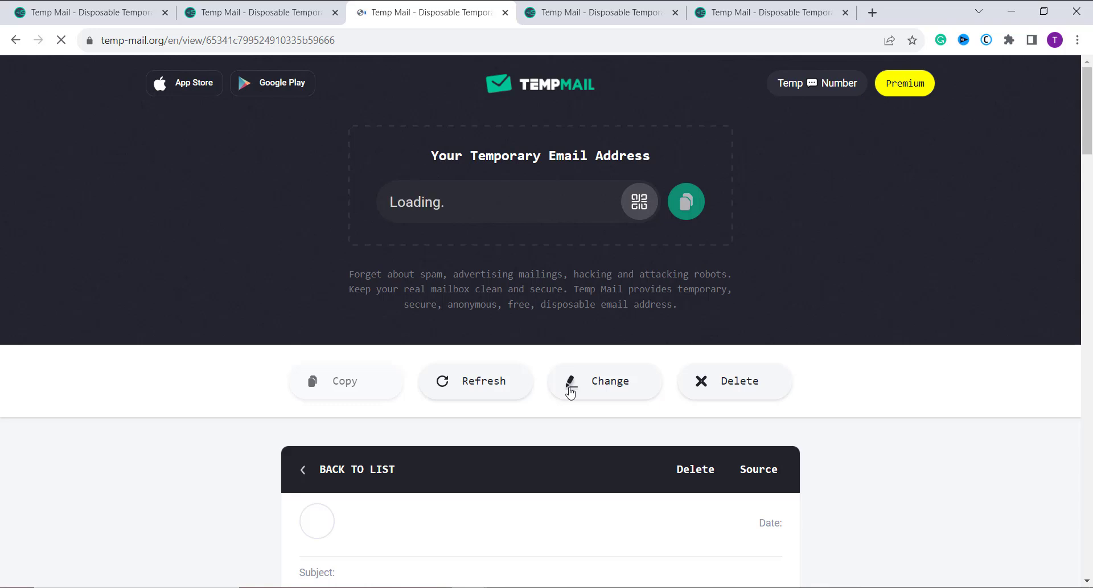
{"action": "scroll", "coordinate": [570, 392], "scroll_direction": "down", "scroll_amount": 2}
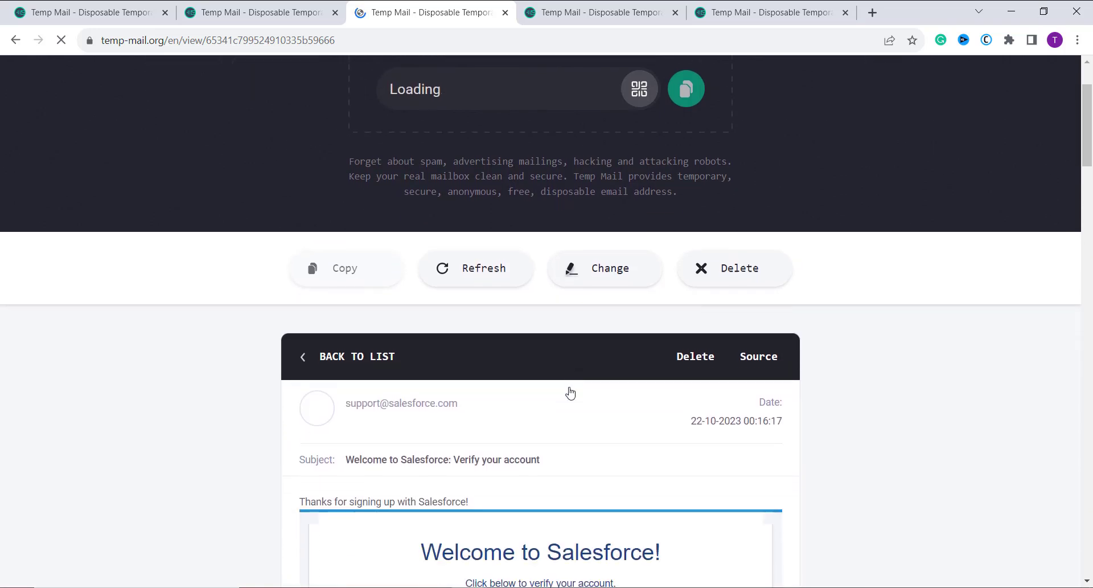
{"action": "scroll", "coordinate": [570, 392], "scroll_direction": "down", "scroll_amount": 1}
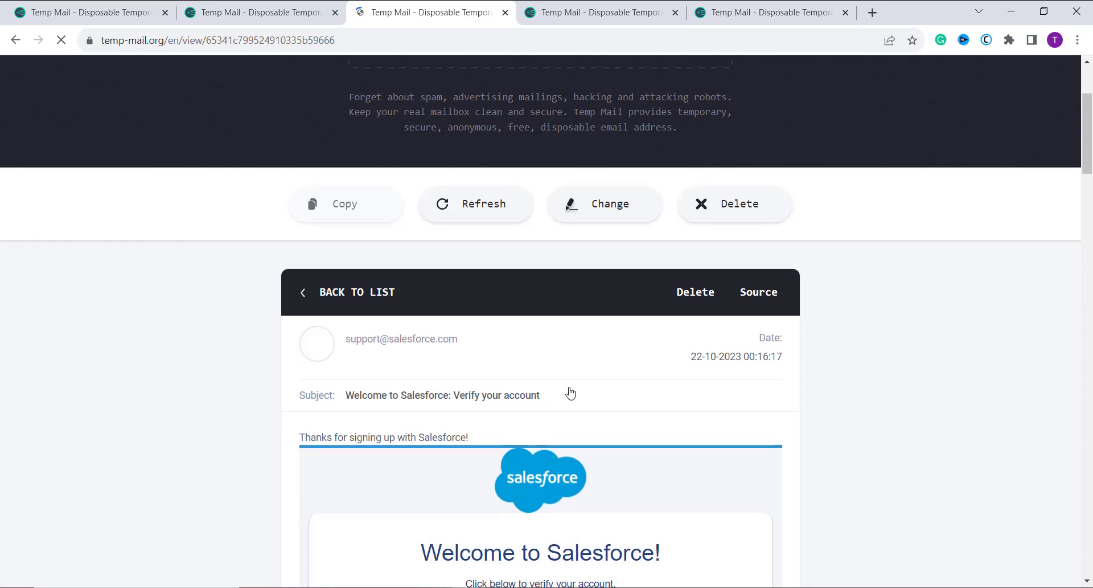
{"action": "scroll", "coordinate": [570, 392], "scroll_direction": "down", "scroll_amount": 4}
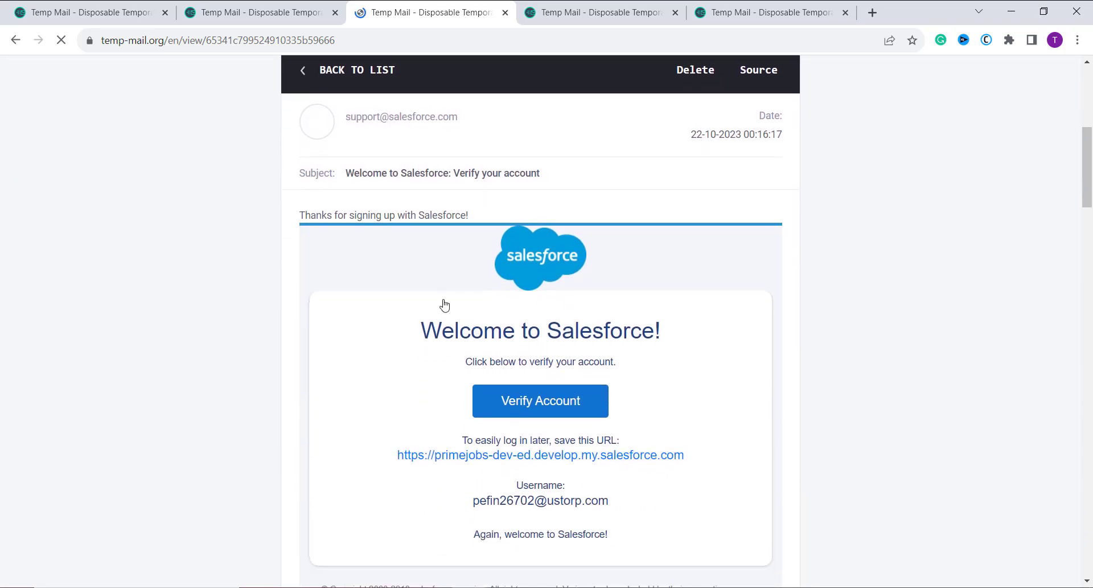
{"action": "scroll", "coordinate": [574, 307], "scroll_direction": "down", "scroll_amount": 1}
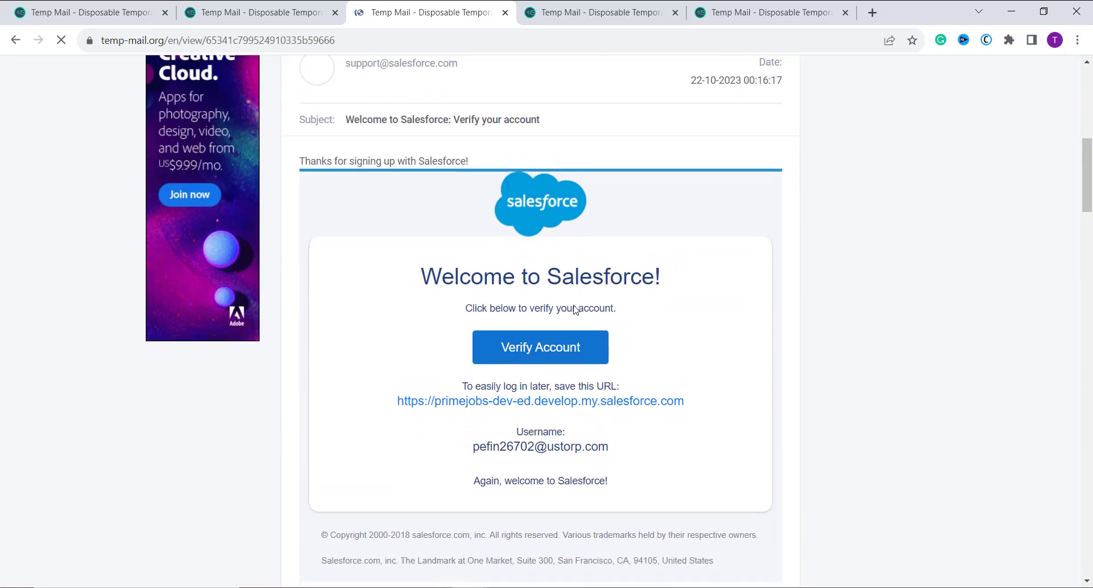
{"action": "scroll", "coordinate": [574, 306], "scroll_direction": "down", "scroll_amount": 1}
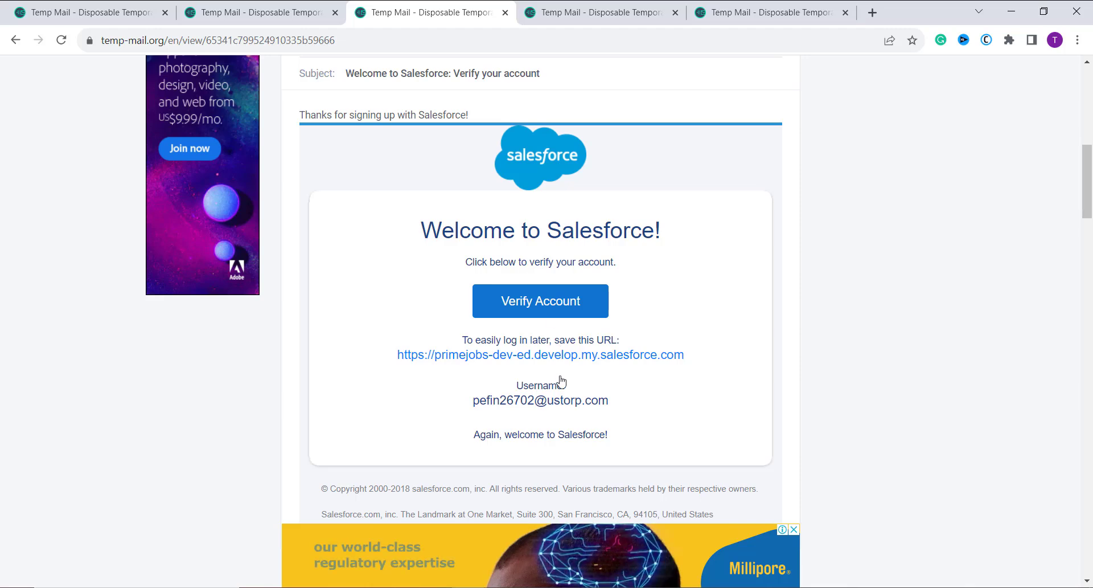
Verify the new user's account from the welcome e-mail and proceed with the password reset to the Change Your Password form
{"action": "left_click", "coordinate": [529, 300]}
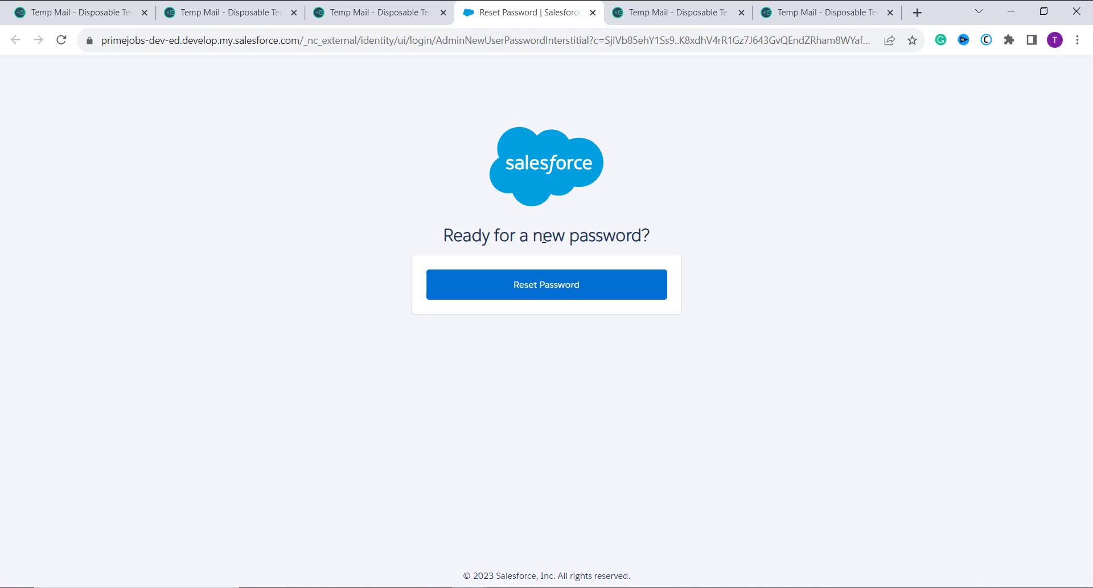
{"action": "left_click", "coordinate": [544, 295]}
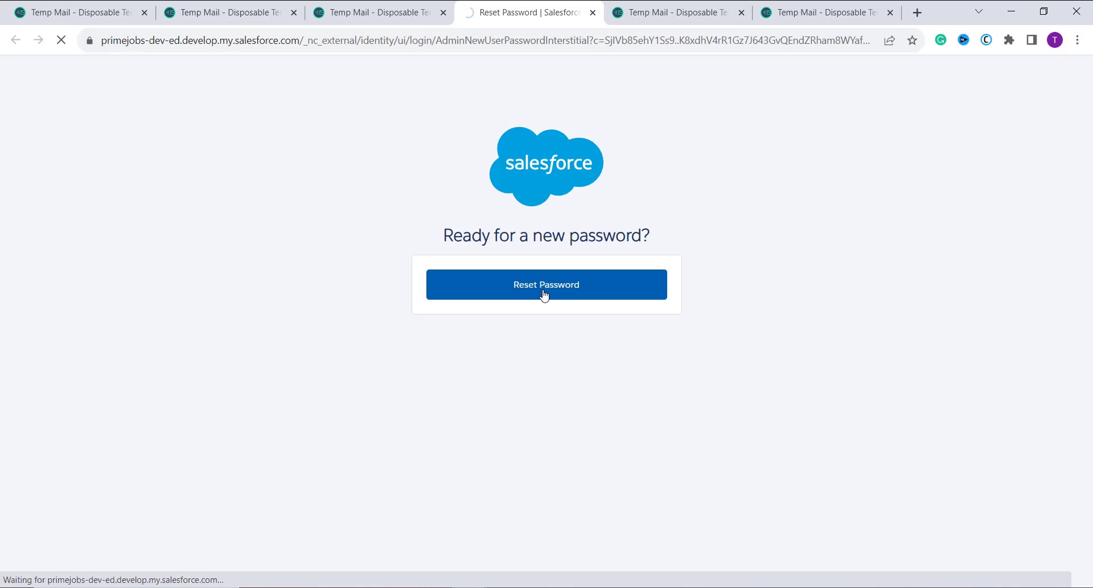
{"action": "scroll", "coordinate": [557, 315], "scroll_direction": "down", "scroll_amount": 2}
{"action": "scroll", "coordinate": [557, 315], "scroll_direction": "down", "scroll_amount": 1}
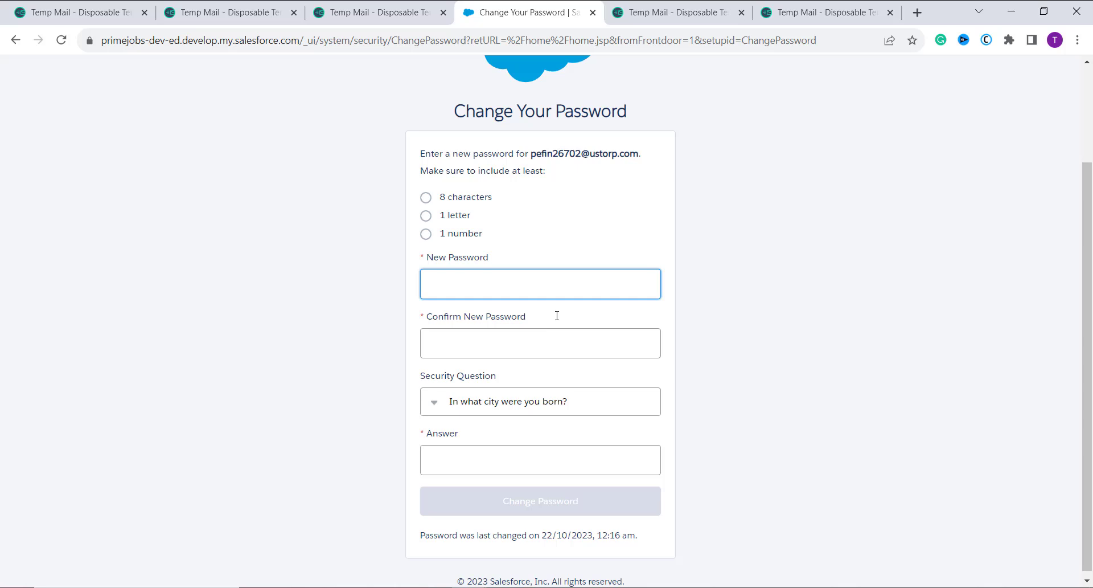
Check another Temp Mail inbox for incoming Salesforce e-mails
{"action": "scroll", "coordinate": [557, 316], "scroll_direction": "down", "scroll_amount": 1}
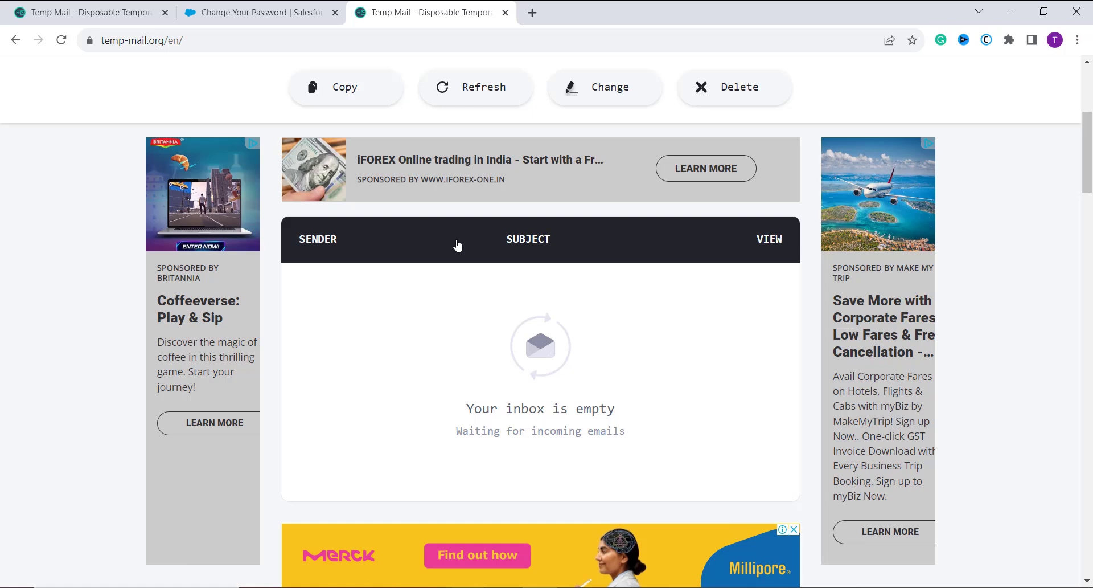
{"action": "scroll", "coordinate": [458, 244], "scroll_direction": "down", "scroll_amount": 1}
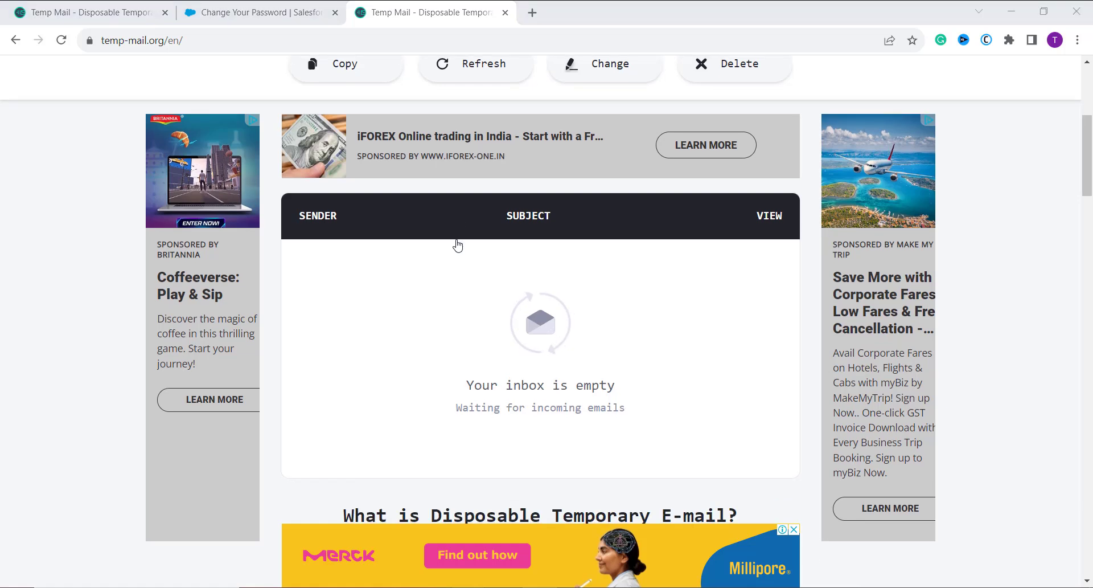